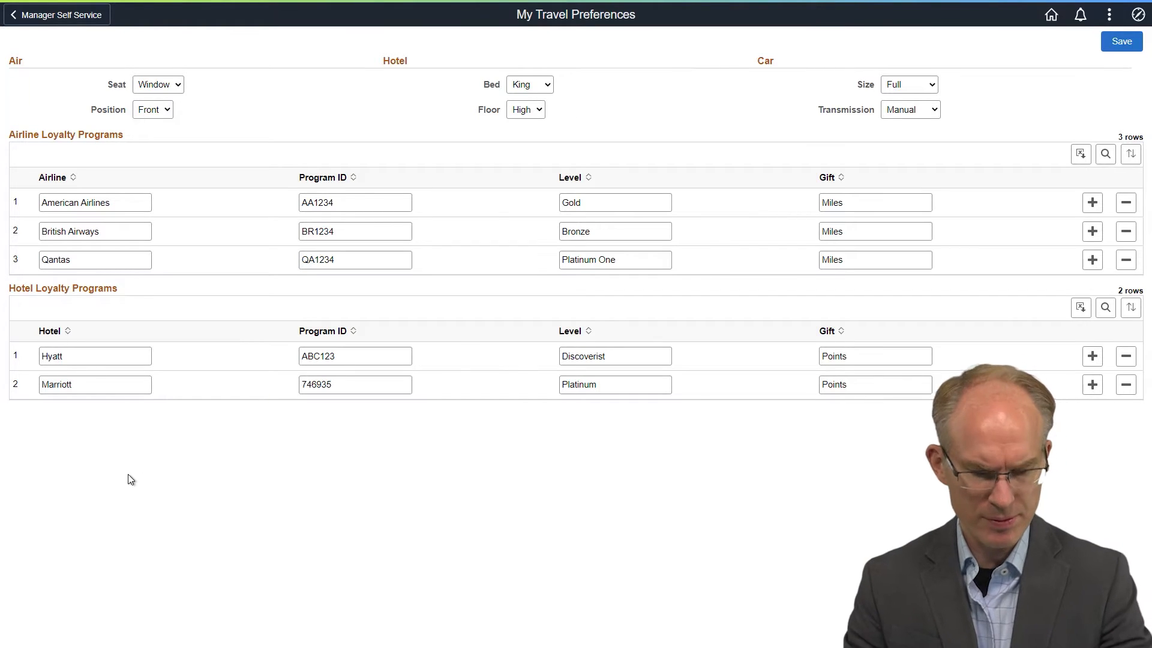
Compare the My Travel Preferences page with the psc_column-3, Air, Hotel and Car group boxes of JSM_TRAV_PREF_FL in Application Designer
key(ctrl+Tab)
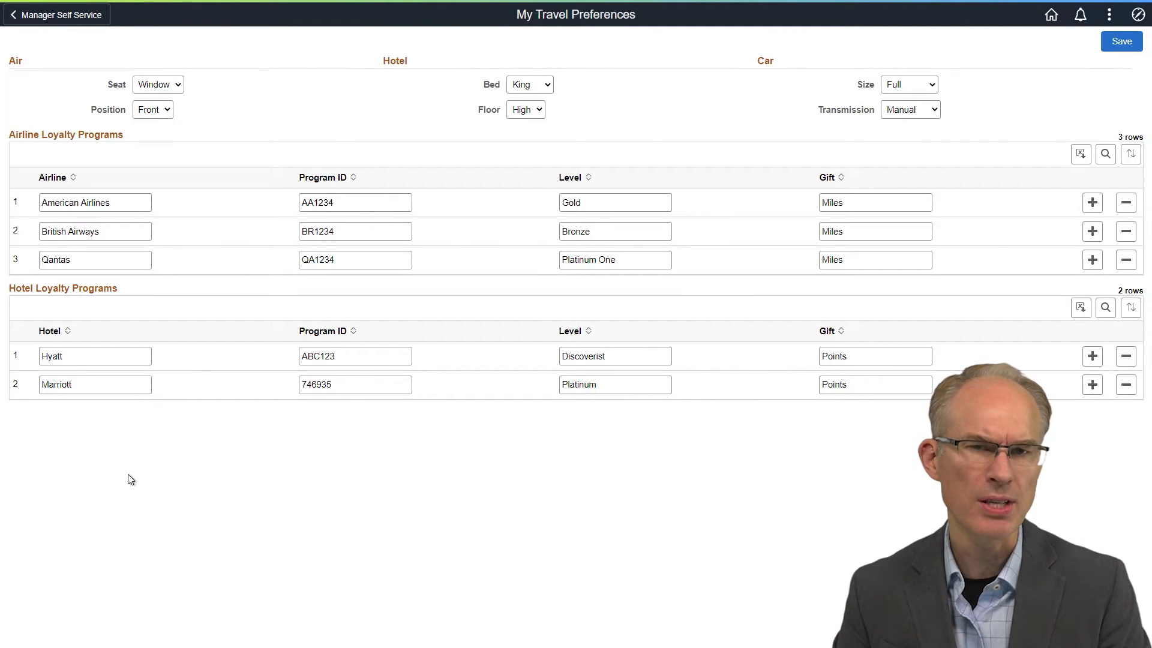
key(alt+Tab)
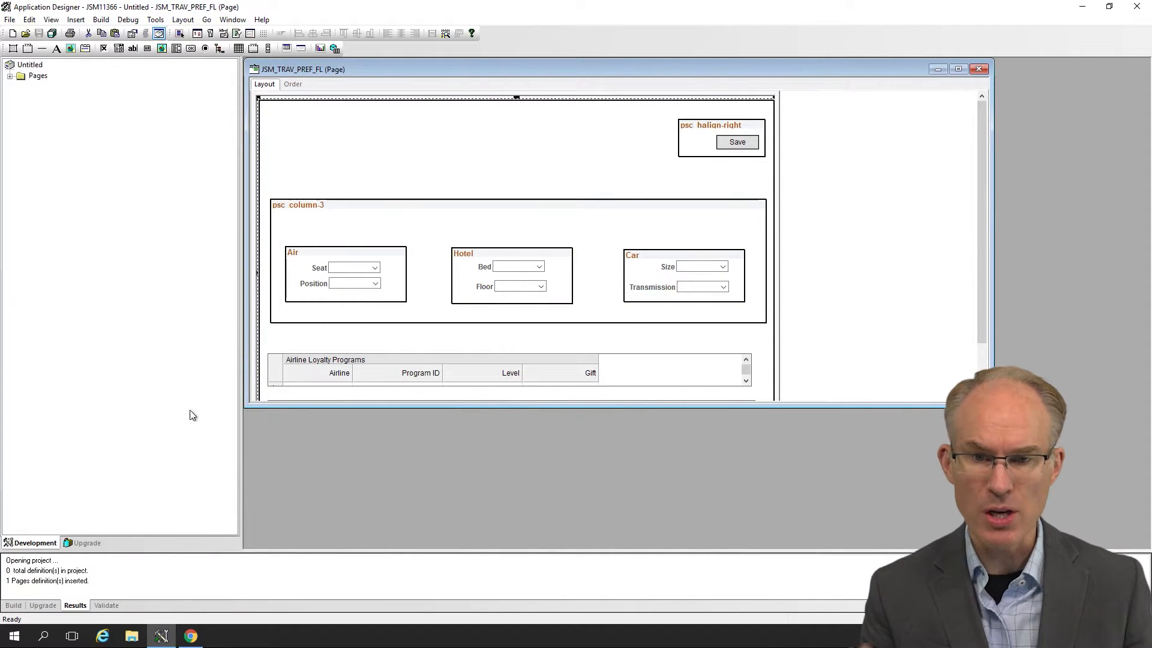
click(318, 209)
click(311, 250)
click(456, 252)
click(662, 258)
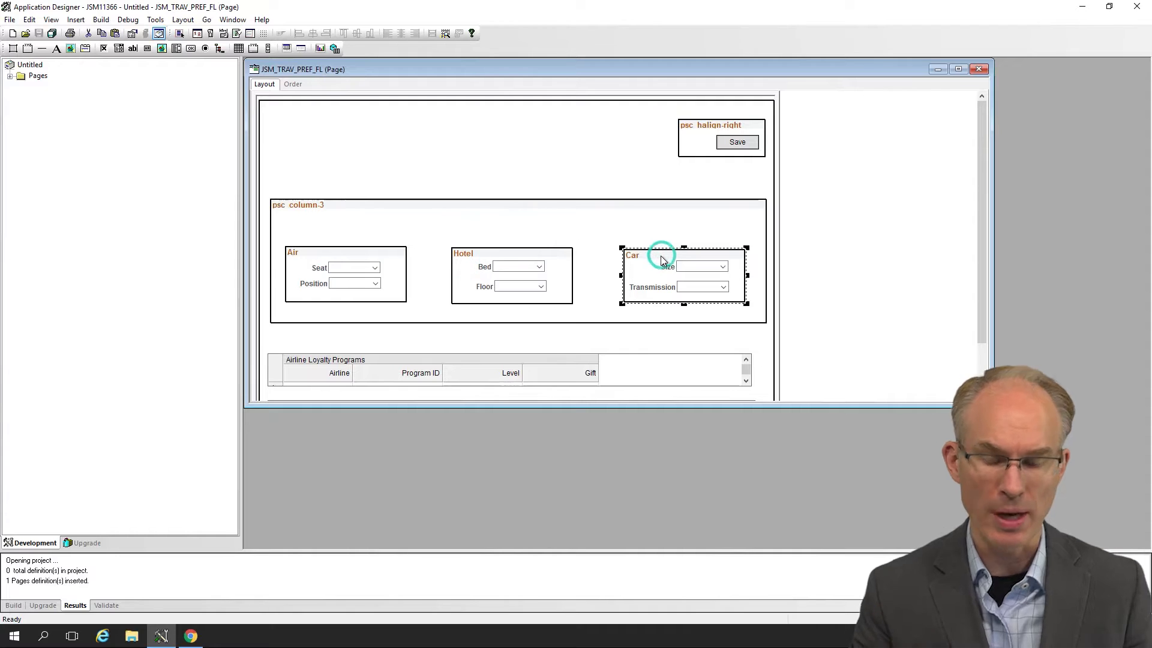
key(alt+Tab)
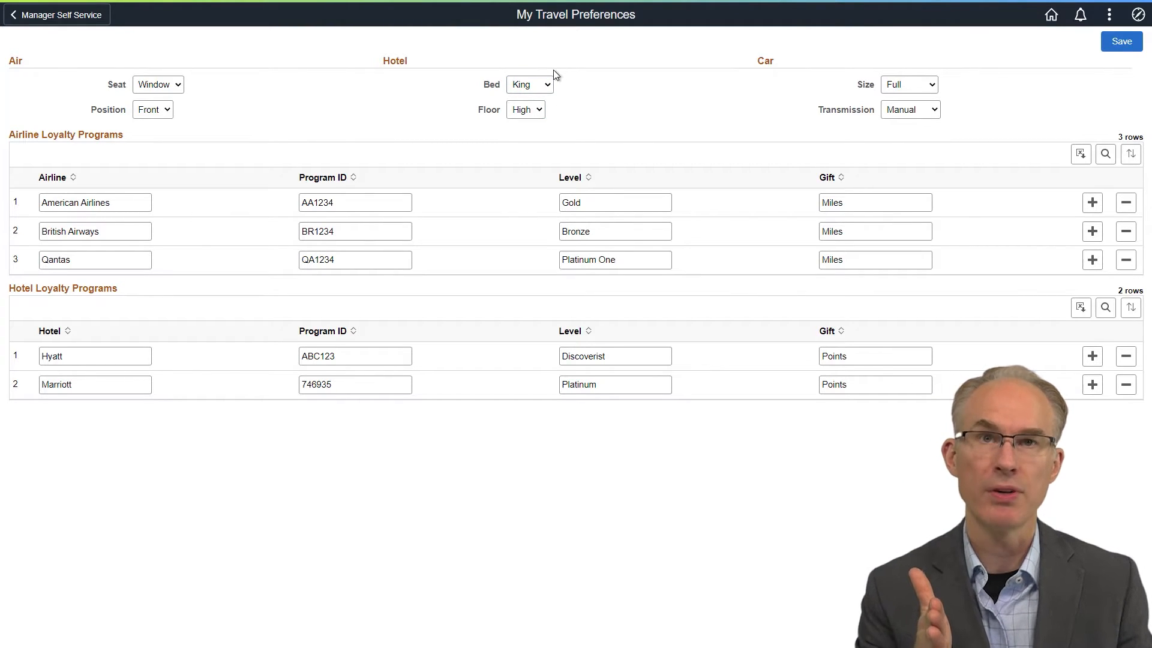
key(alt+Tab)
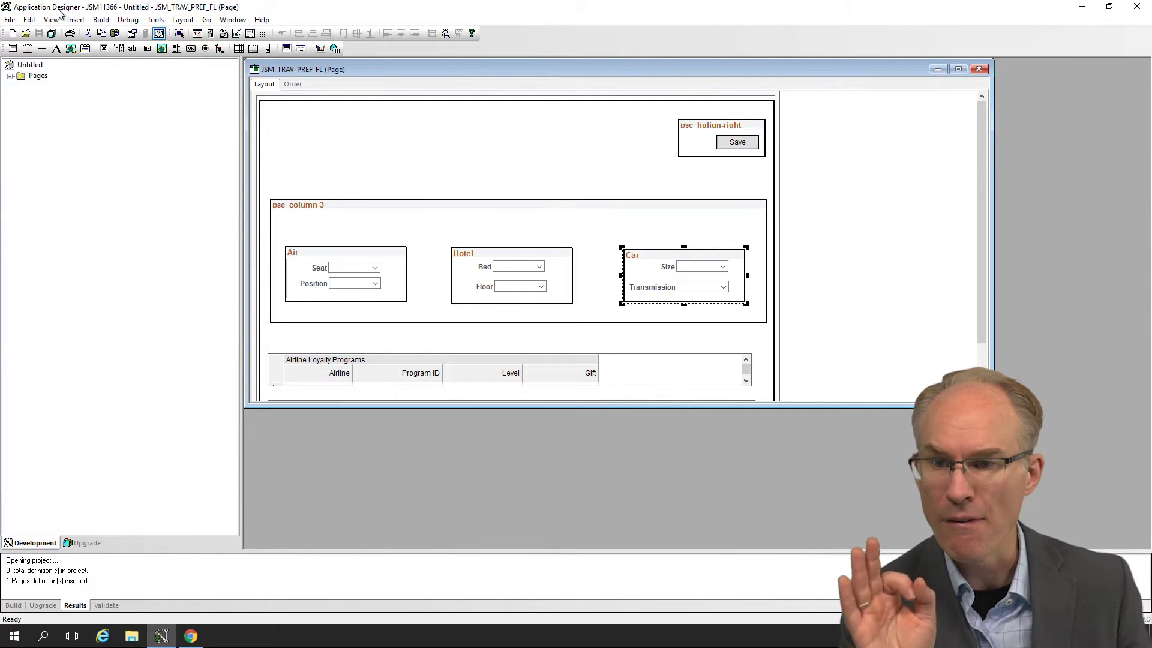
Draw a new group box enclosing the Air group box inside psc_column-3, with its upper edge extended slightly upward
click(30, 48)
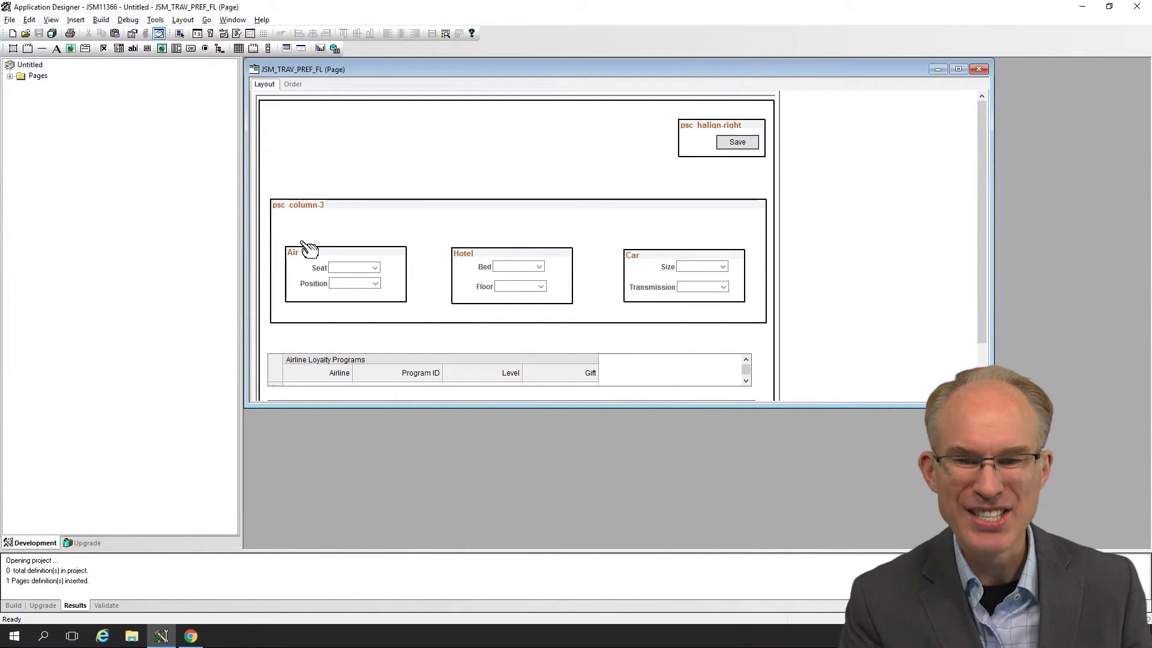
drag(275, 234, 422, 311)
drag(346, 233, 346, 225)
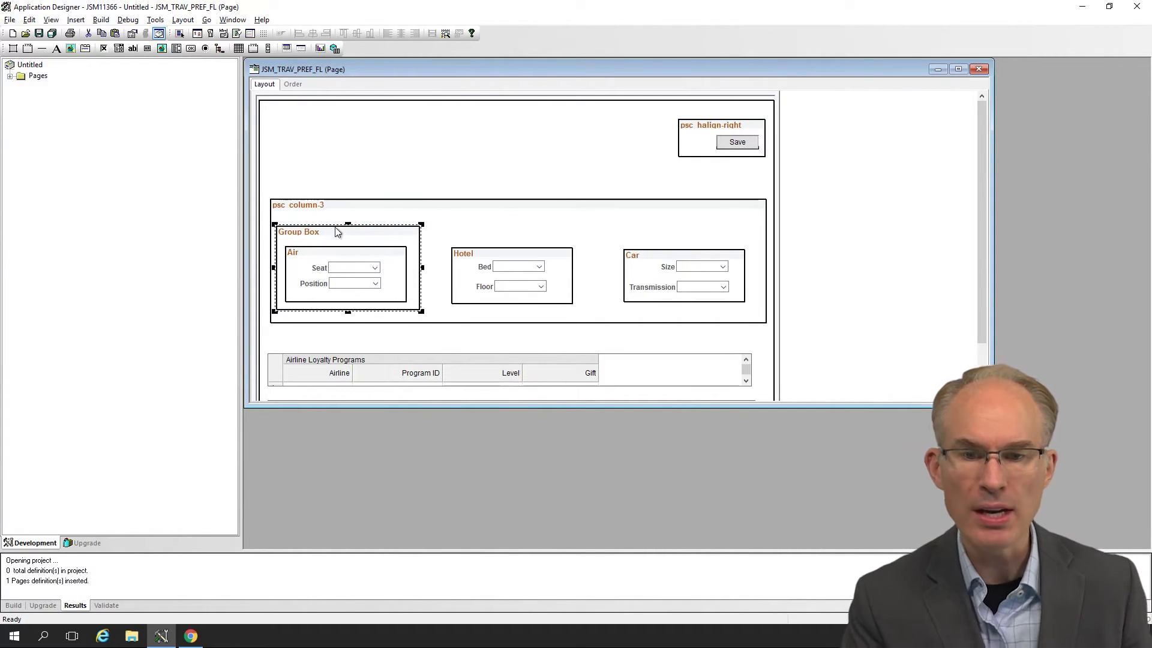
click(353, 255)
click(463, 260)
click(703, 258)
click(531, 252)
Copy the psc_columnitem-1of3 style class from the inner Air group box's Fluid properties and remove it there
double_click(375, 258)
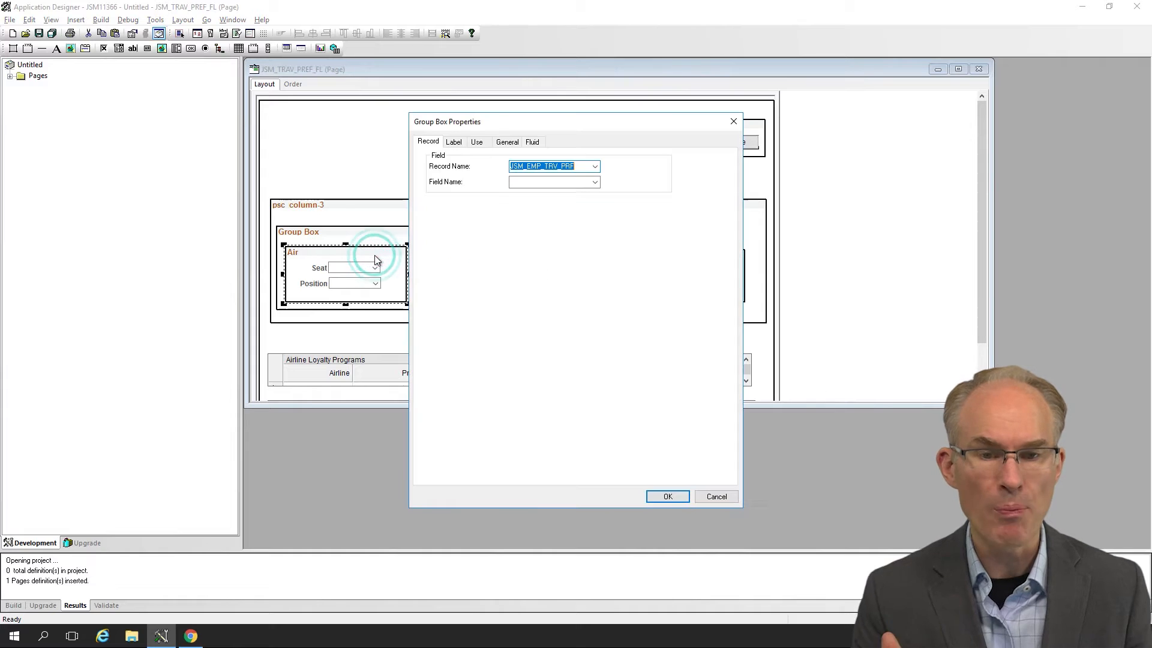
click(533, 143)
double_click(555, 170)
key(ctrl+c)
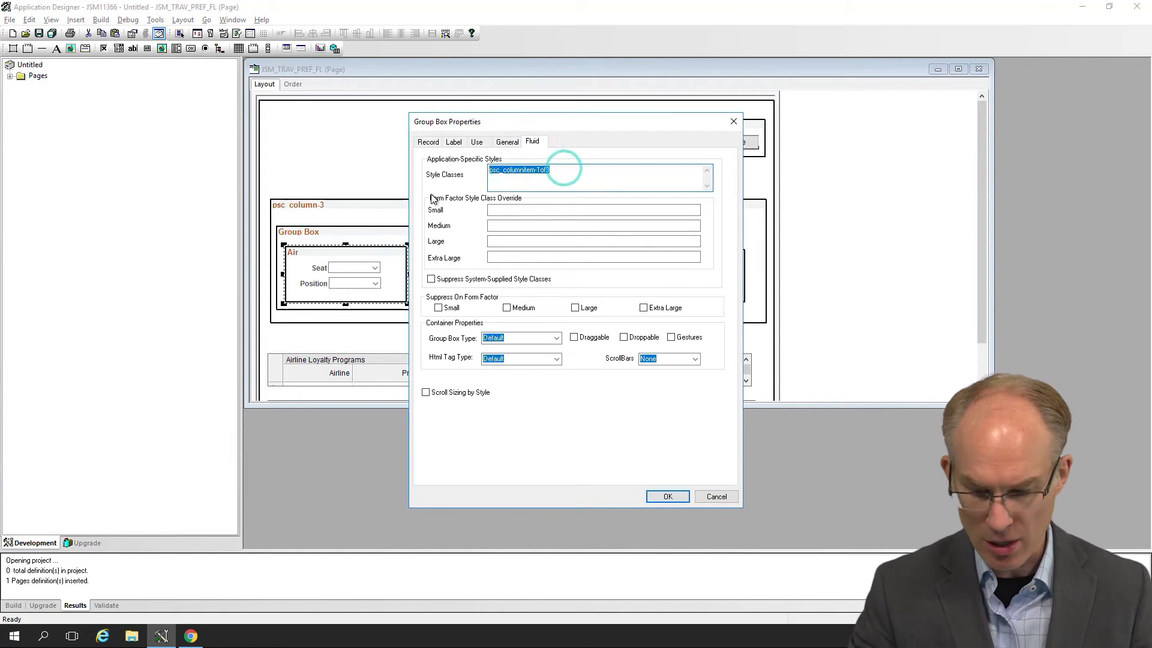
key(Delete)
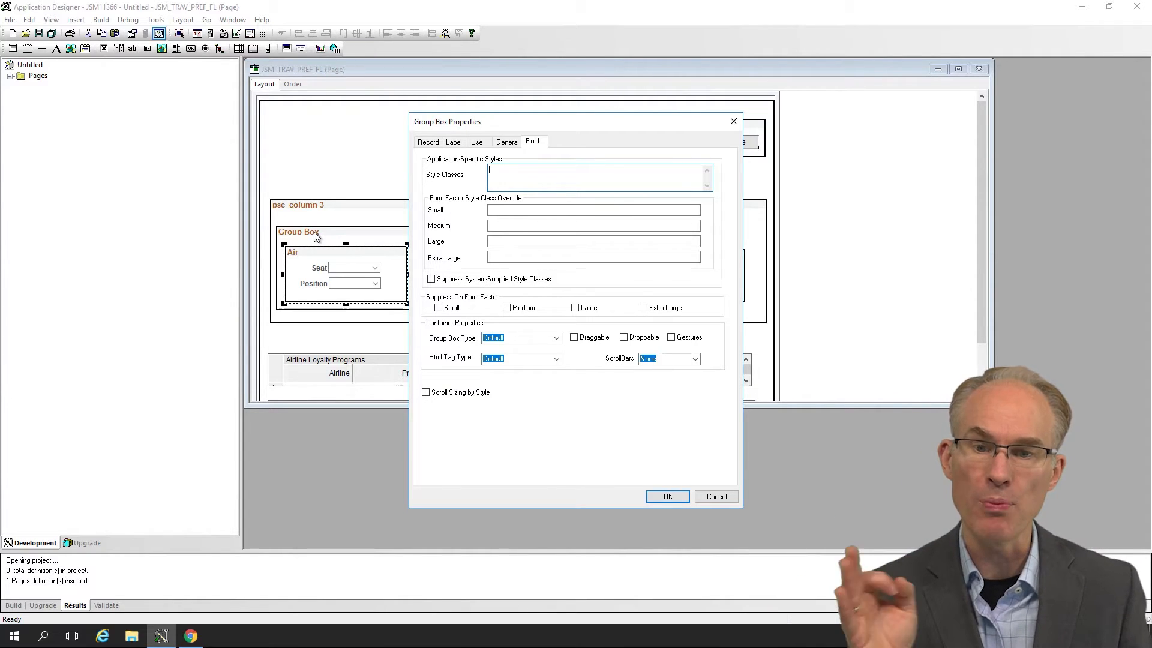
key(alt+Tab)
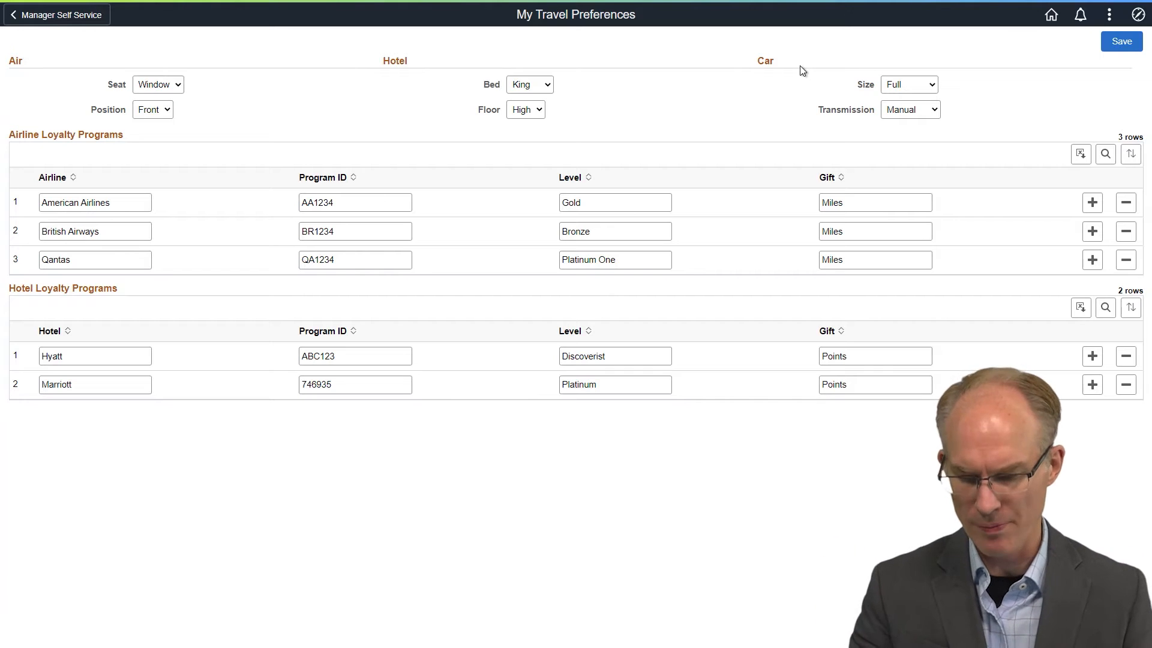
key(alt+Tab)
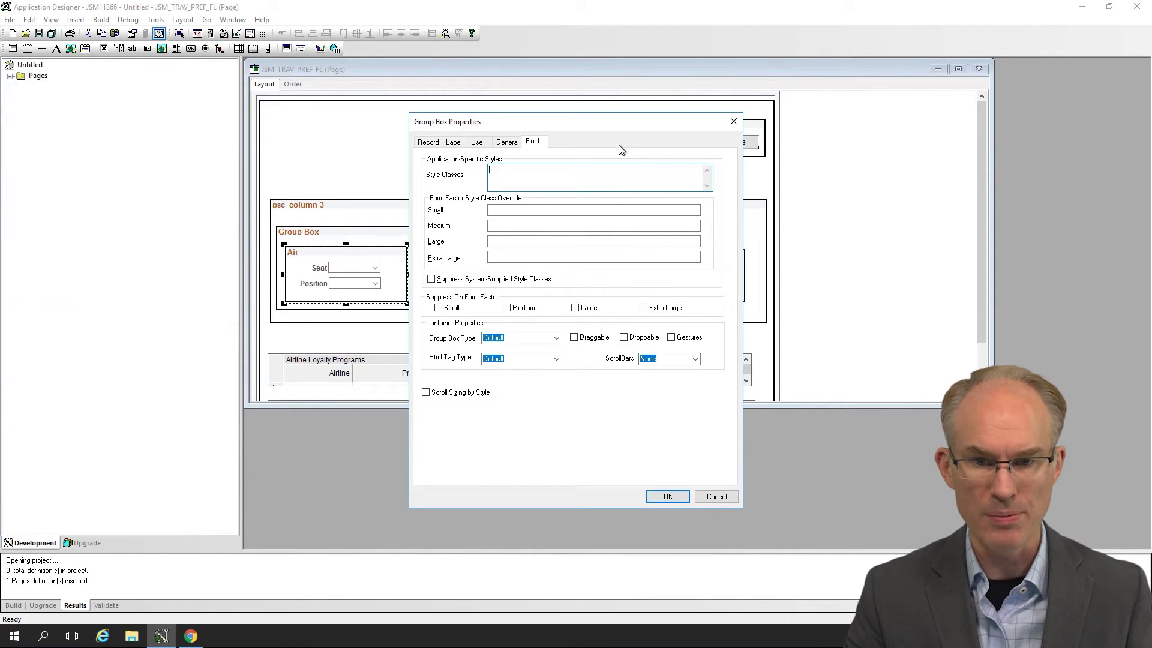
click(539, 172)
click(664, 496)
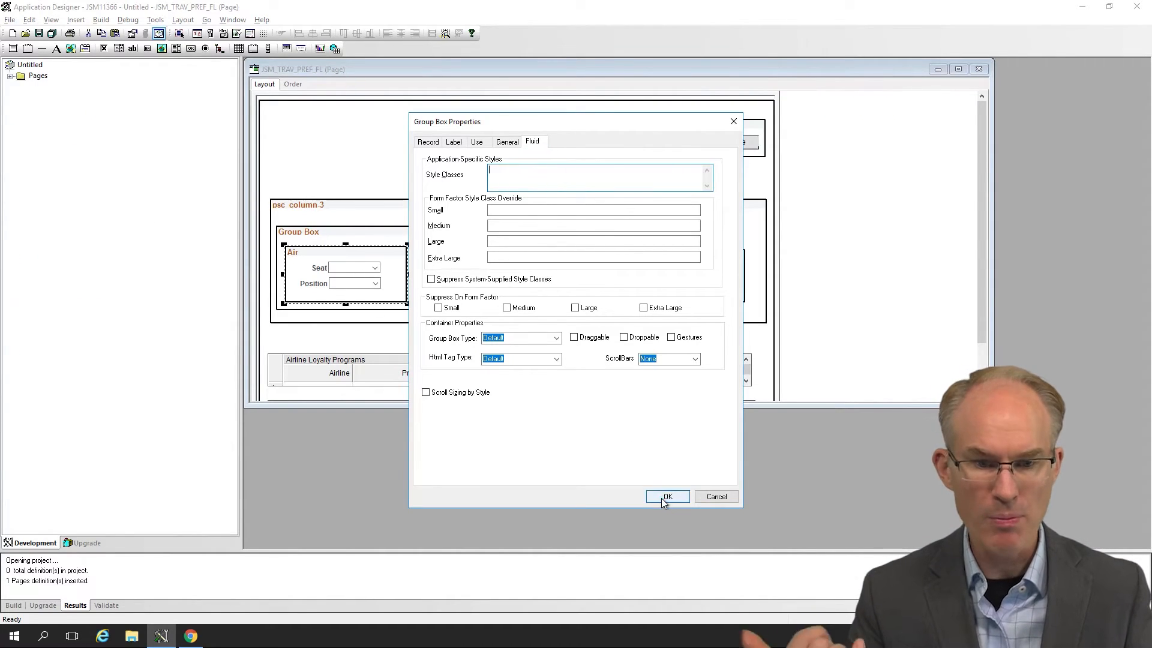
Give the group box around Air the style classes psc_columnitem-1of3 psc_padding-standard and the group box type Layout Only
double_click(359, 231)
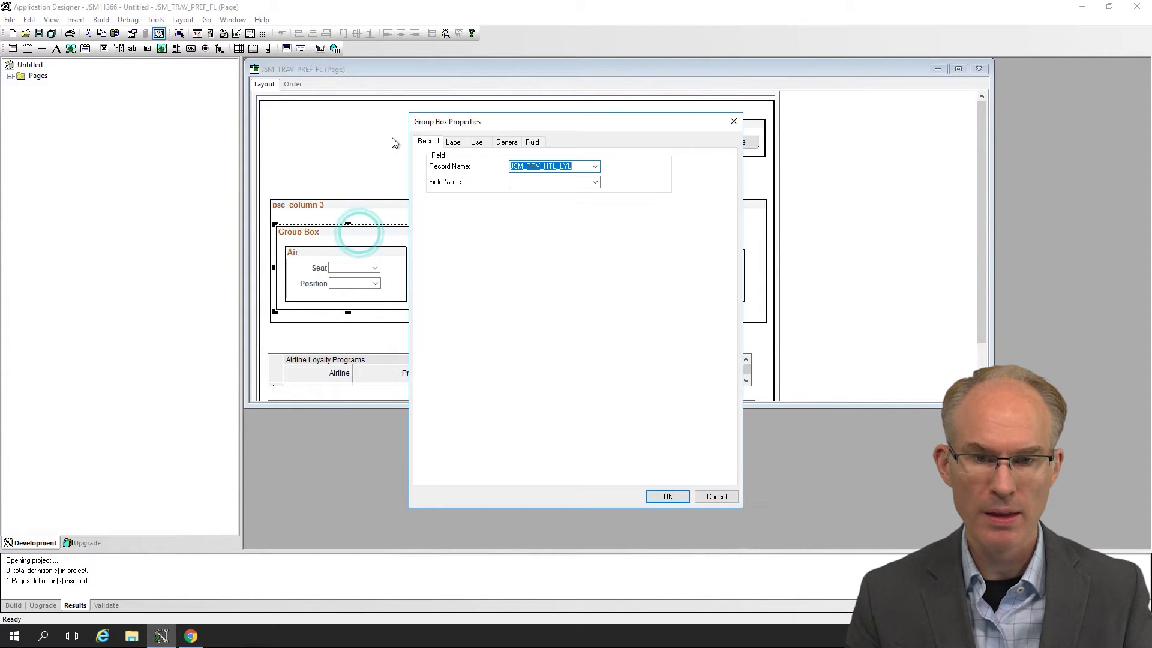
click(533, 142)
click(514, 174)
key(ctrl+v)
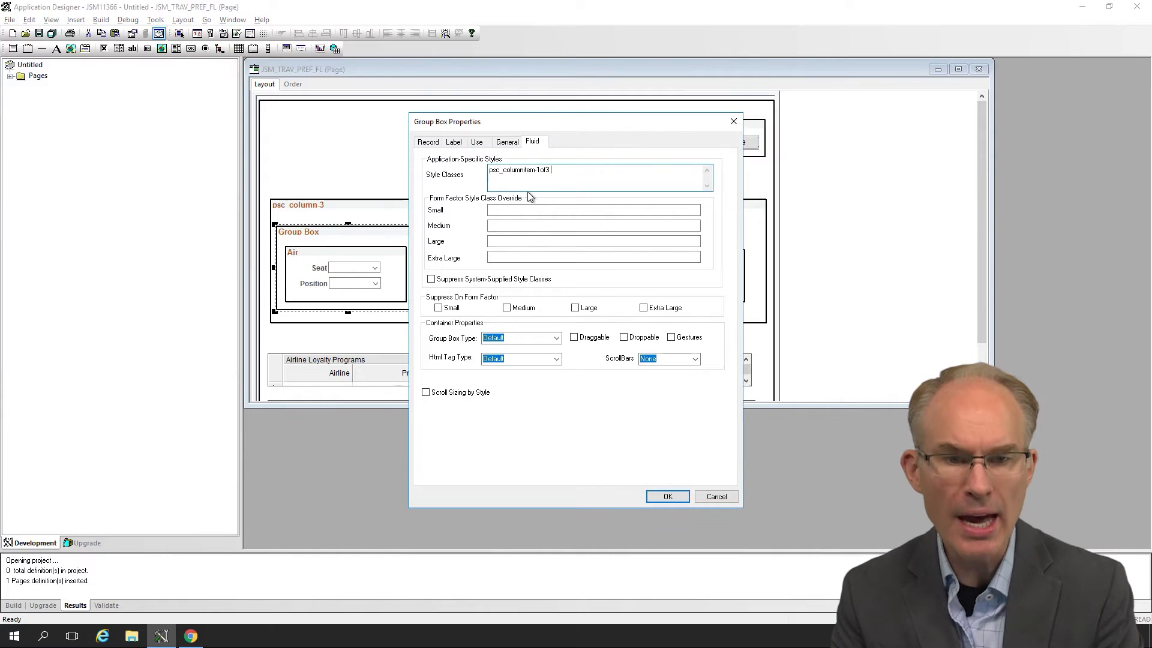
text(psc)
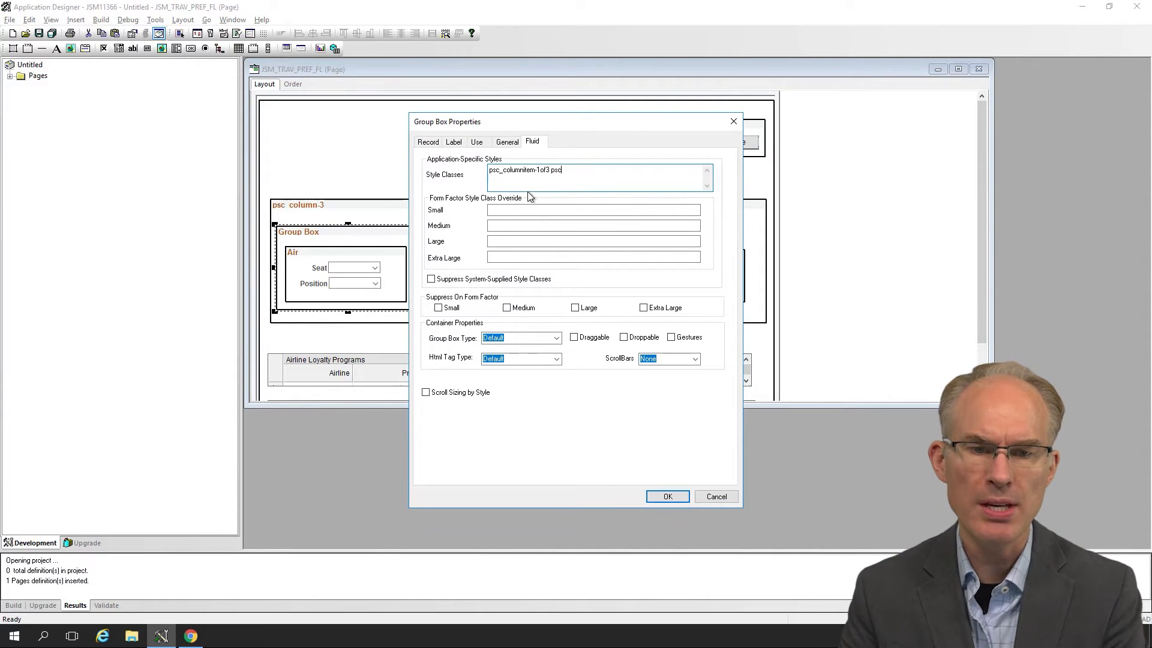
text(_padding-standard)
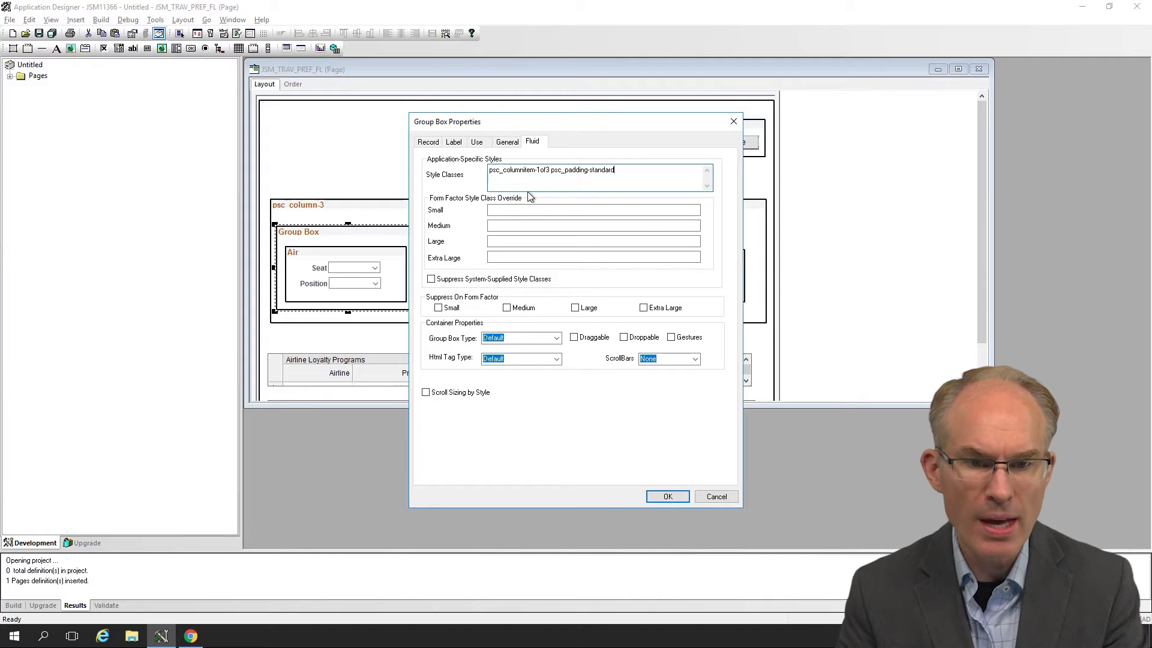
key(ctrl+shift+Left)
key(ctrl+shift+Left)
key(ctrl+shift+Left)
key(ctrl+shift+Right)
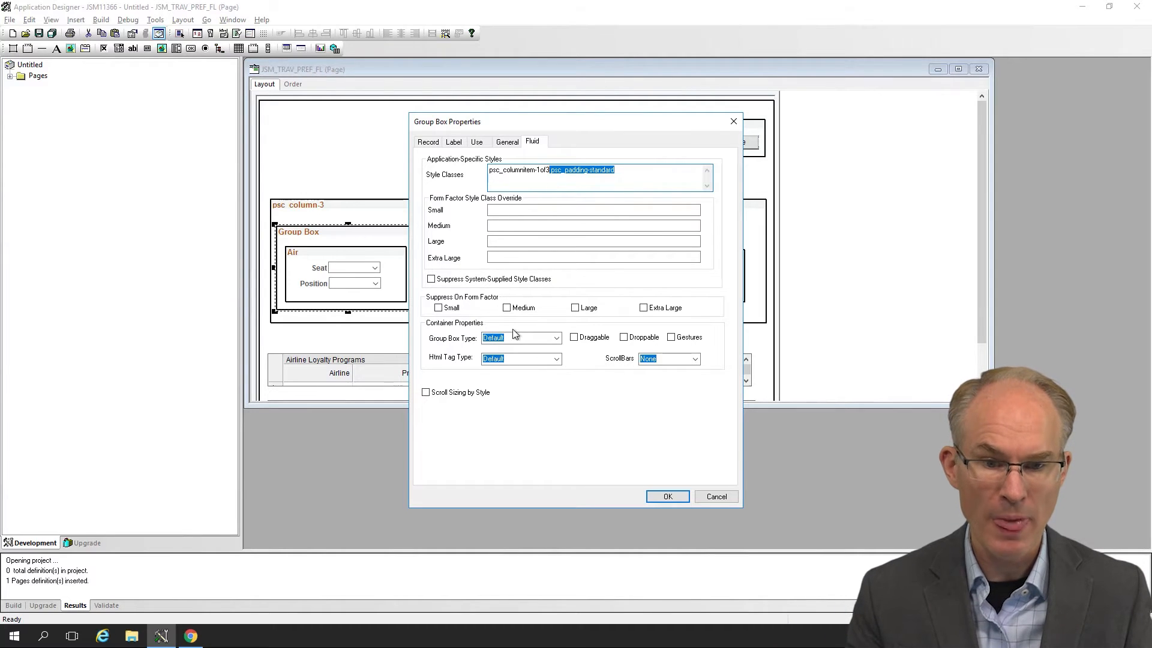
click(556, 340)
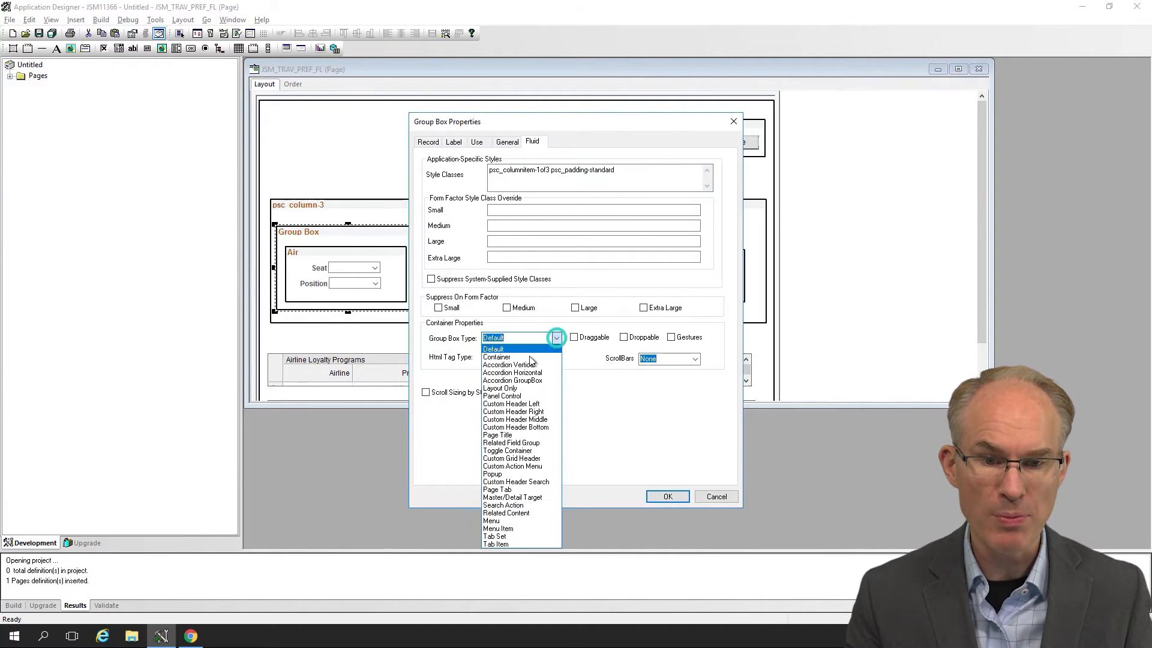
click(517, 388)
Copy the style classes psc_columnitem-1of3 psc_padding-standard into the outer group box's label text and accept the properties
drag(632, 181, 444, 175)
key(ctrl+c)
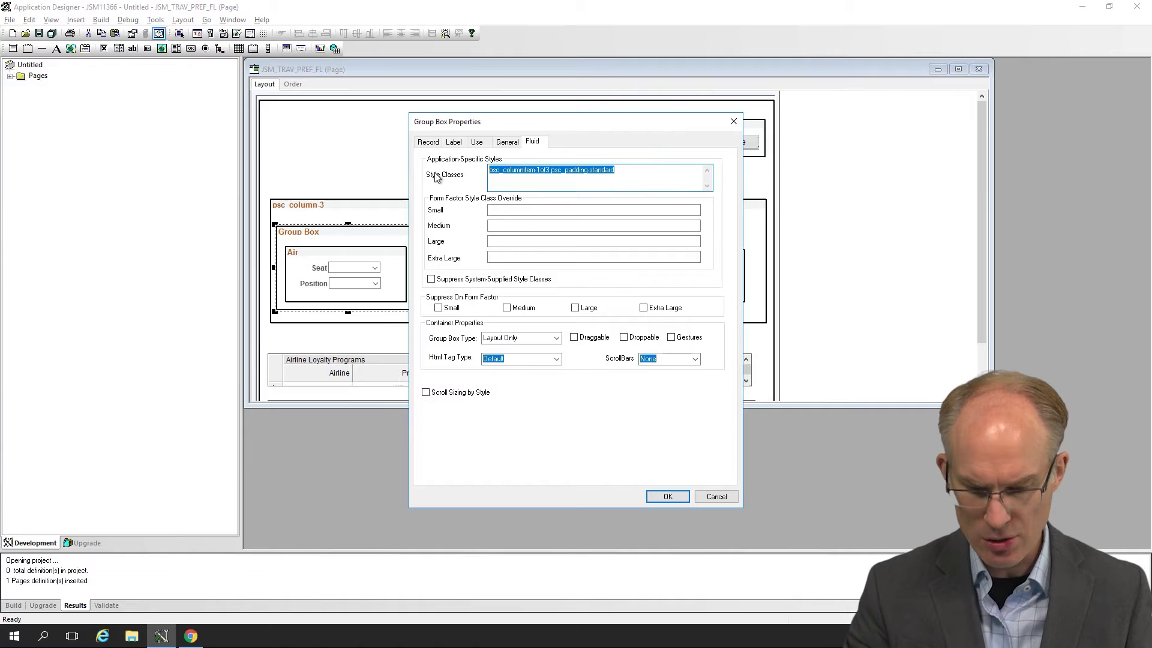
click(454, 142)
click(514, 196)
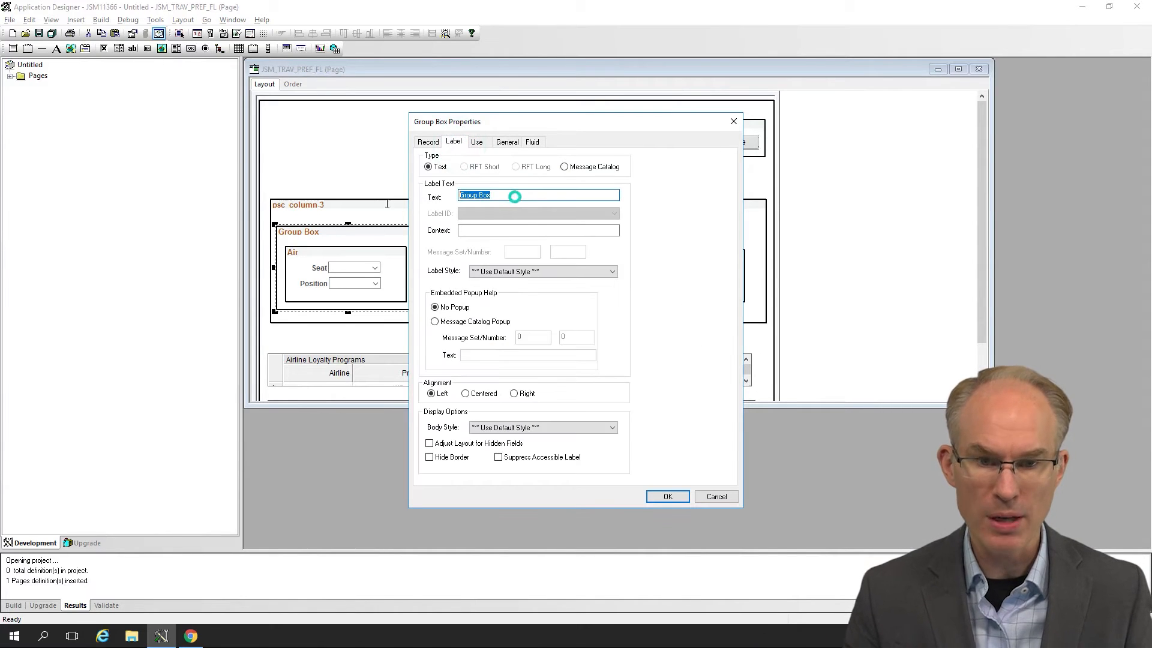
key(ctrl+v)
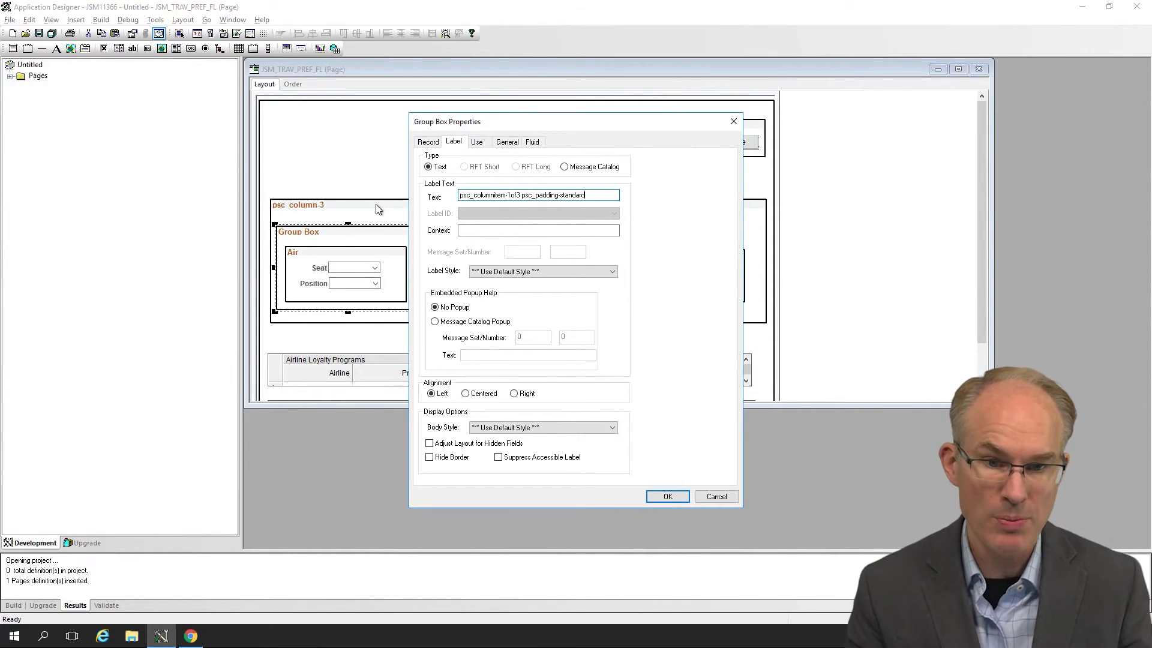
drag(520, 196, 685, 195)
click(667, 496)
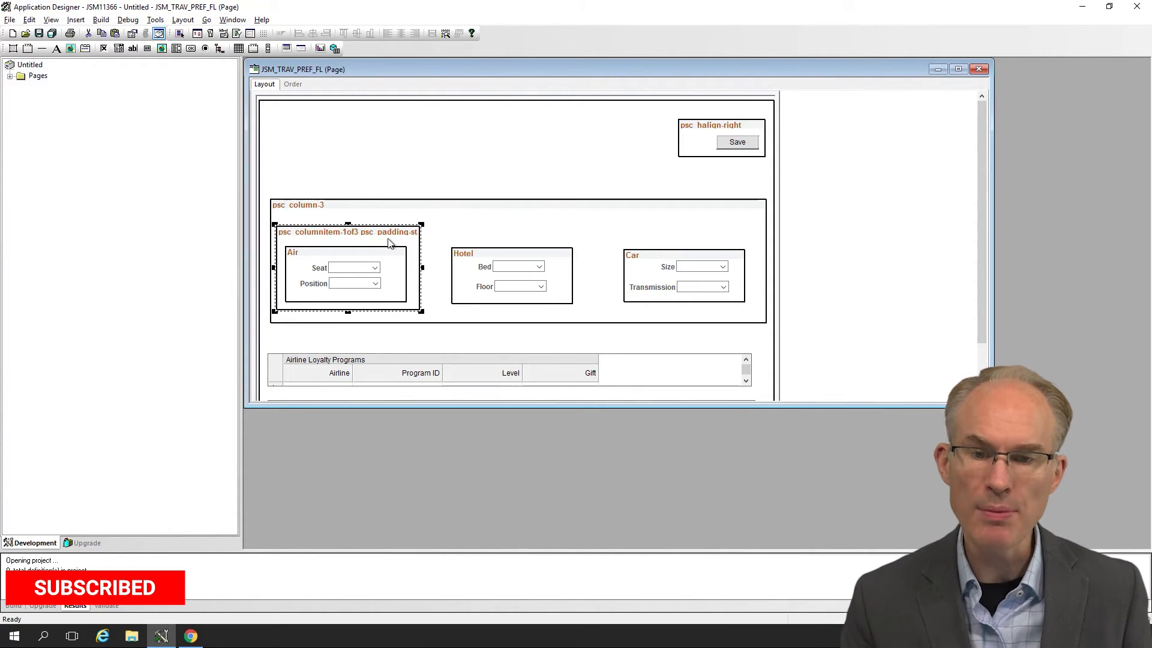
Duplicate the outer group box around Air and place one copy around Hotel and another around Car
click(384, 230)
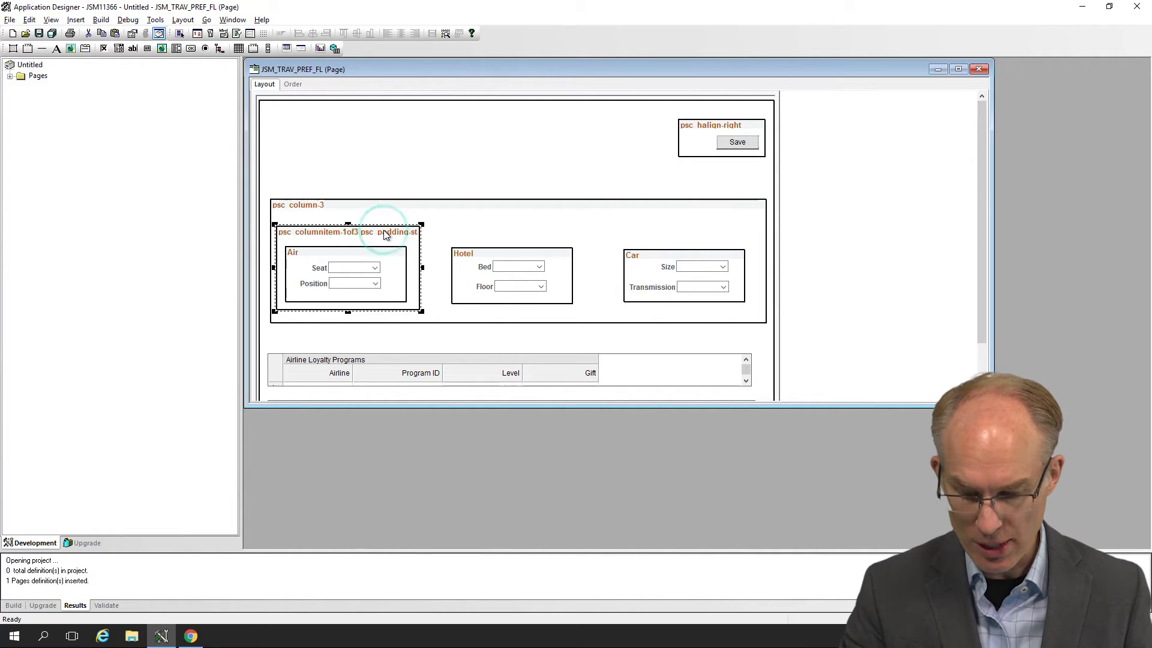
key(ctrl+v)
click(437, 229)
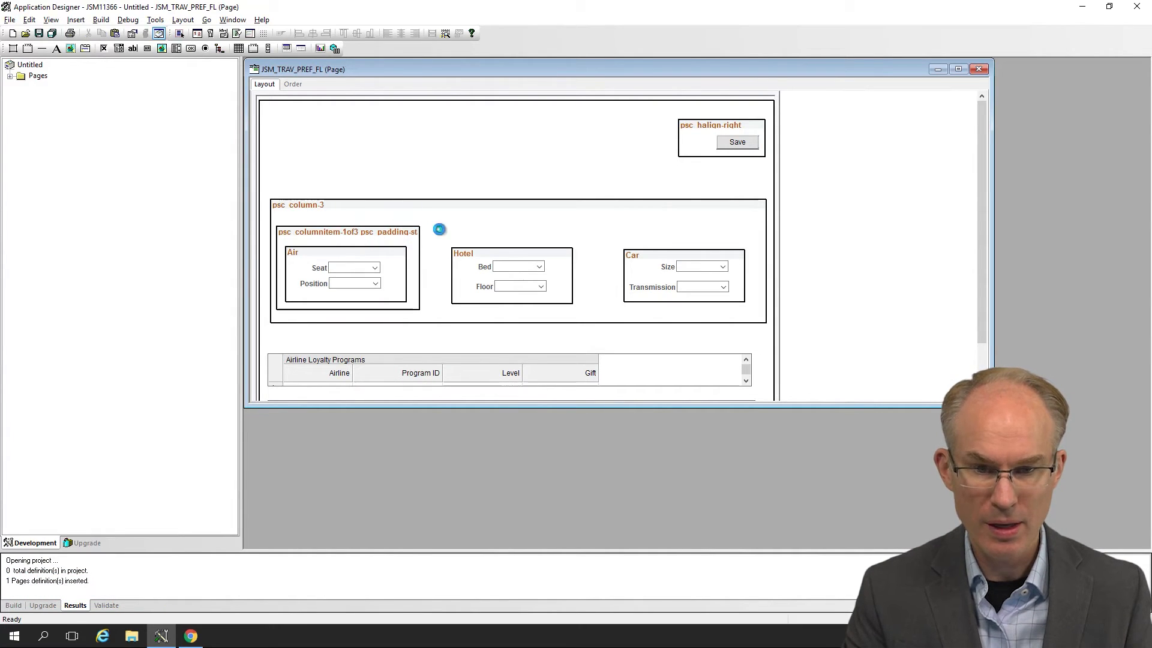
key(ctrl+v)
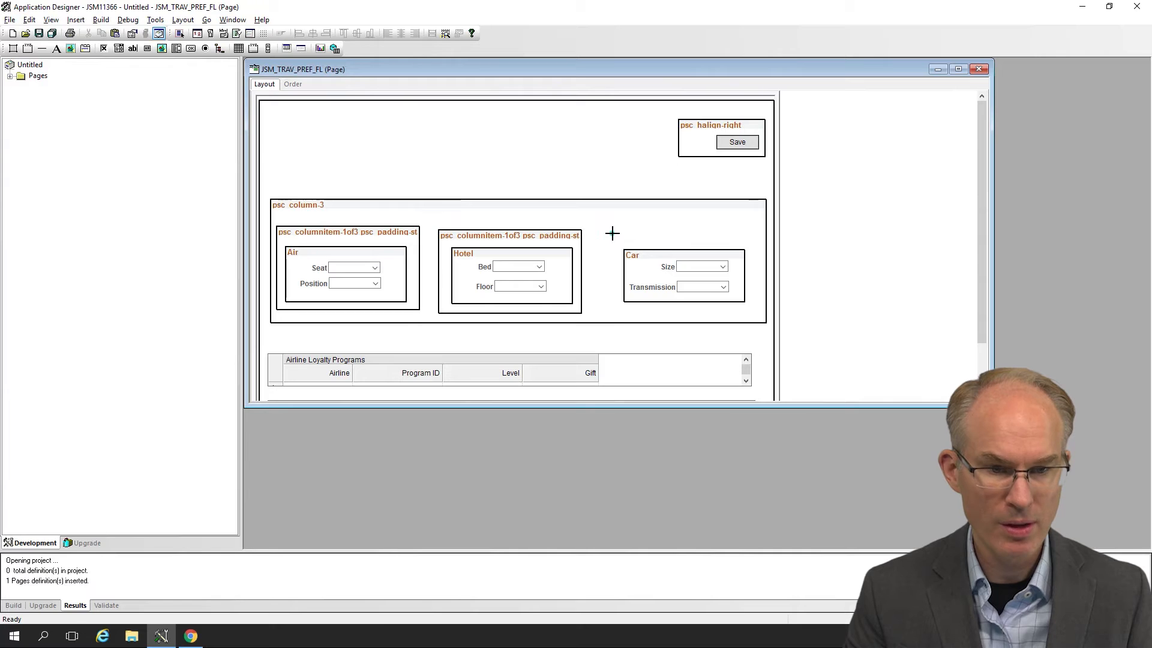
click(612, 232)
drag(643, 239, 643, 235)
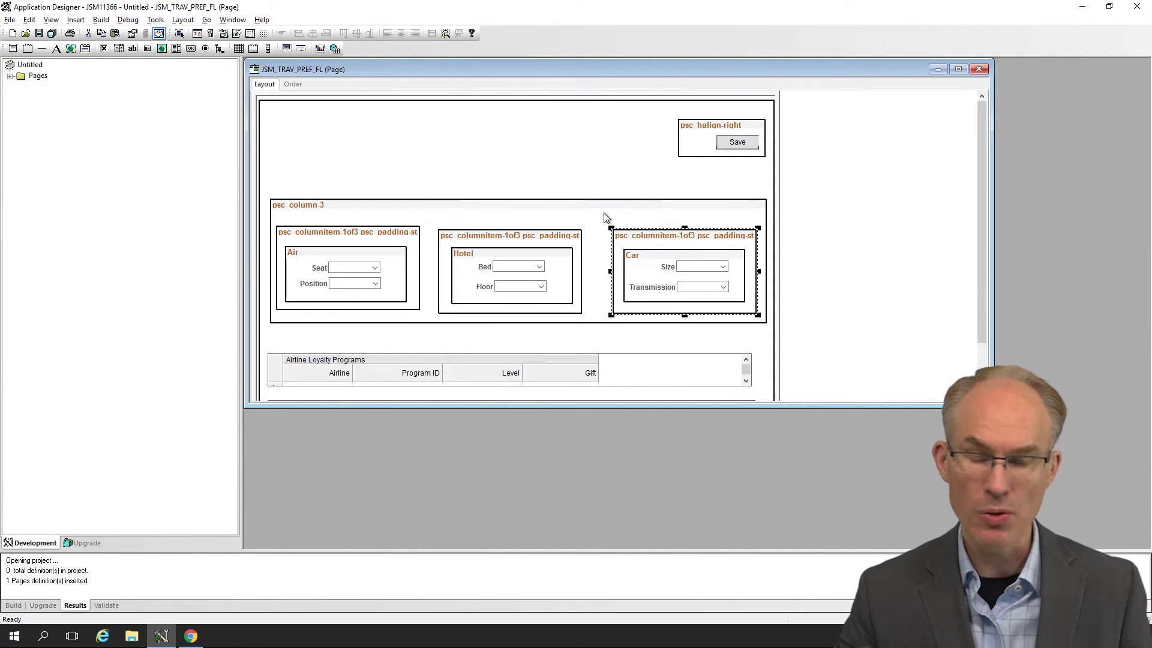
click(485, 254)
click(646, 253)
click(528, 249)
click(631, 258)
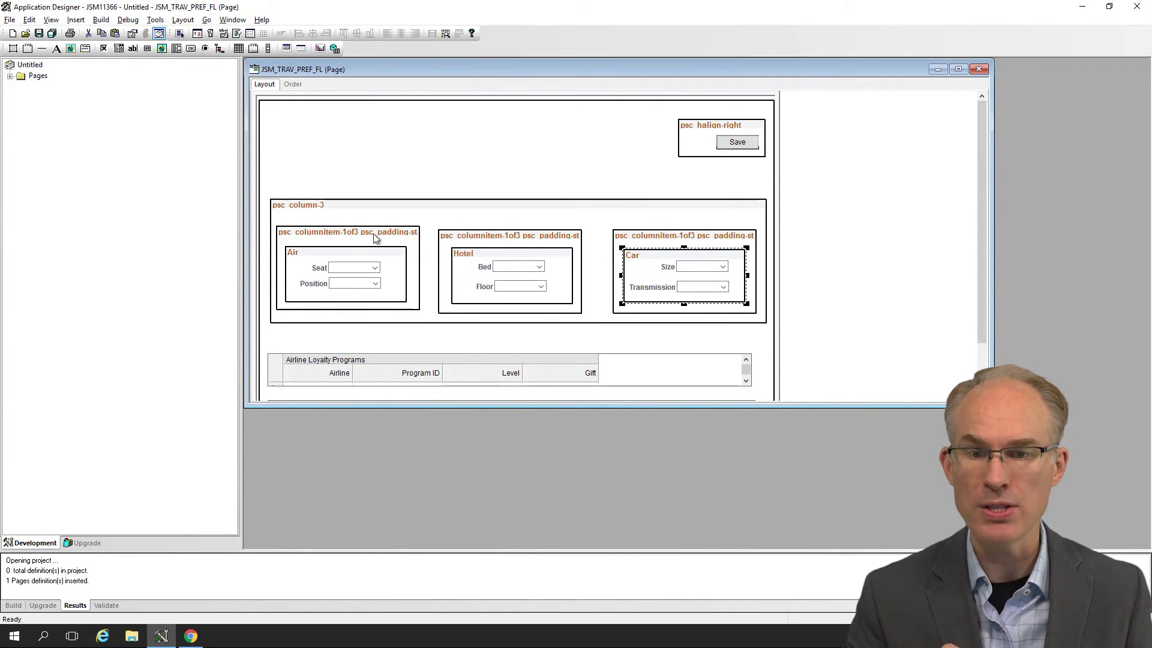
Set the inner Air group box's style classes to psc_padding-standard psc_border-standard and save the page definition
double_click(375, 255)
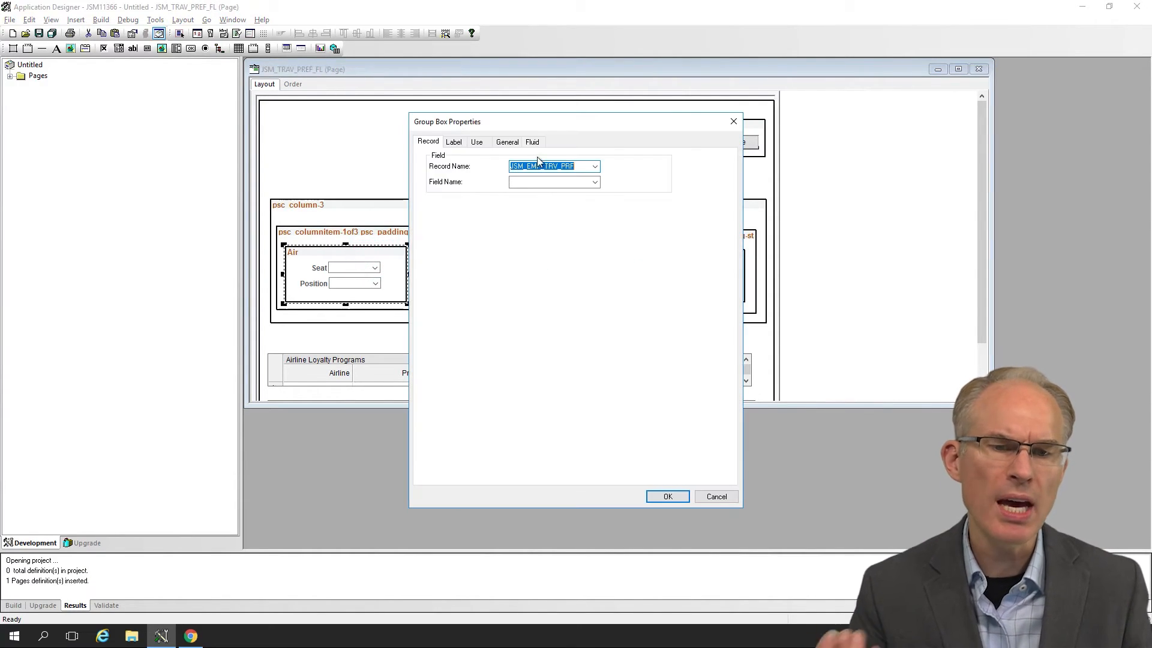
click(533, 142)
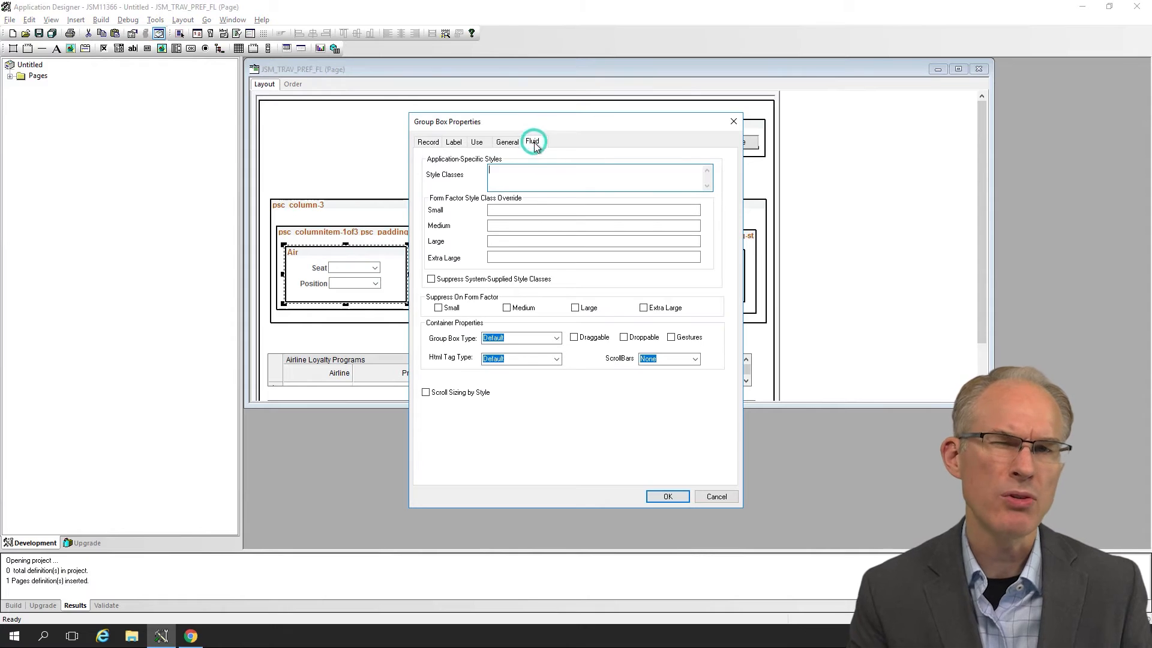
click(532, 180)
text(psc_padding-standard)
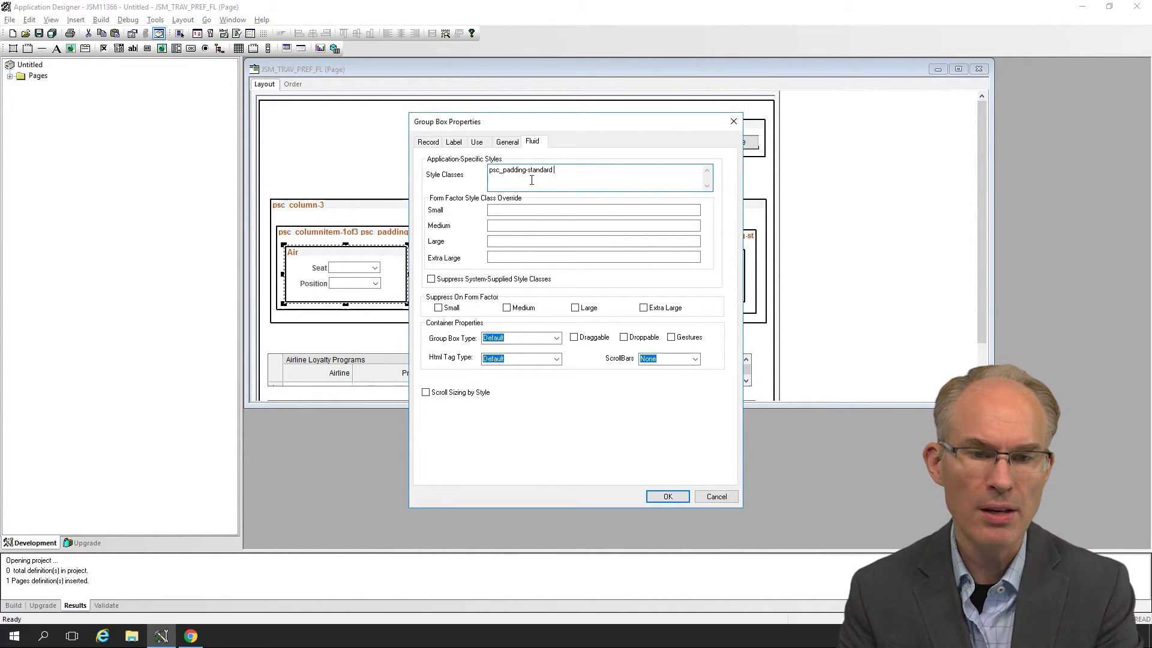
text(psc_border-standard)
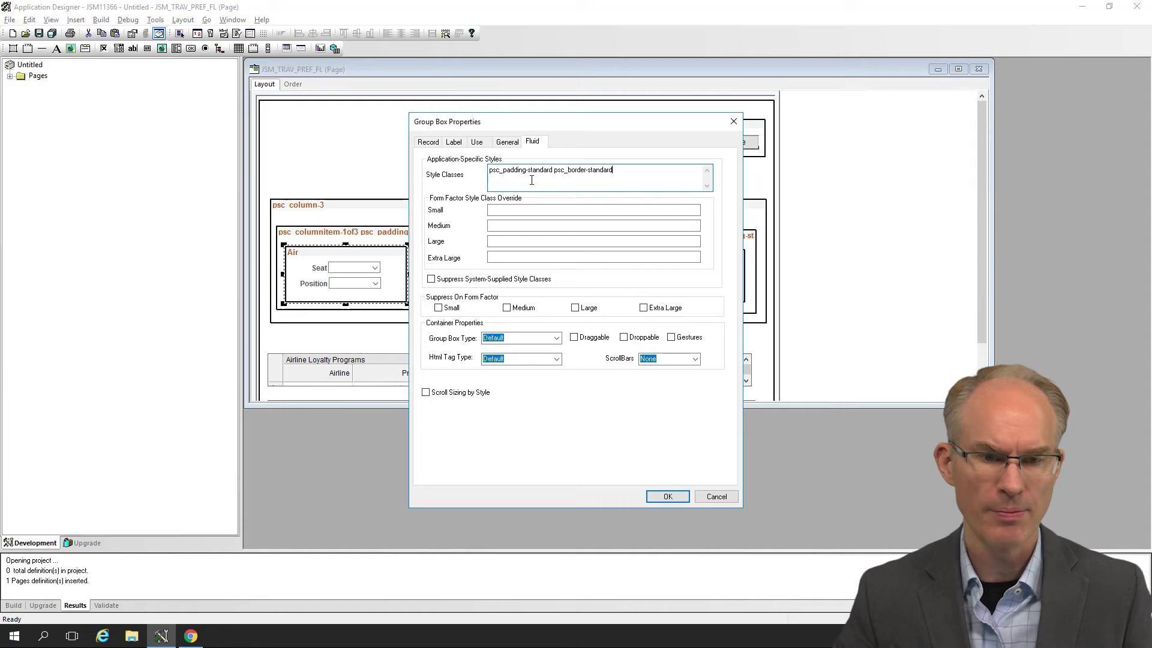
click(681, 498)
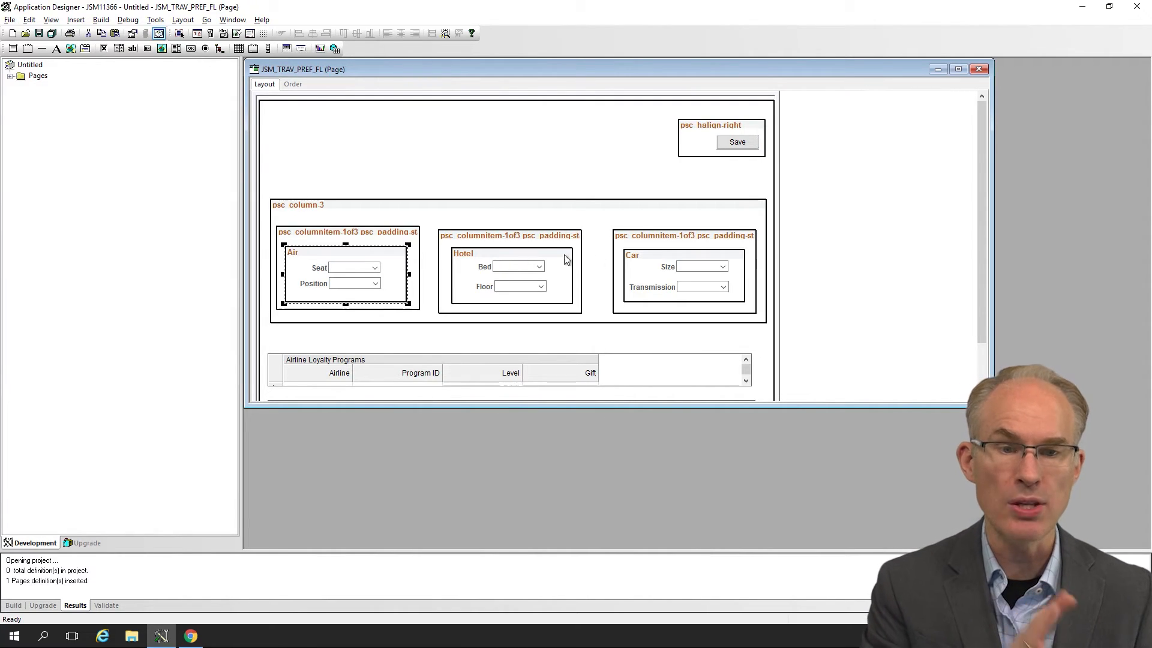
click(39, 33)
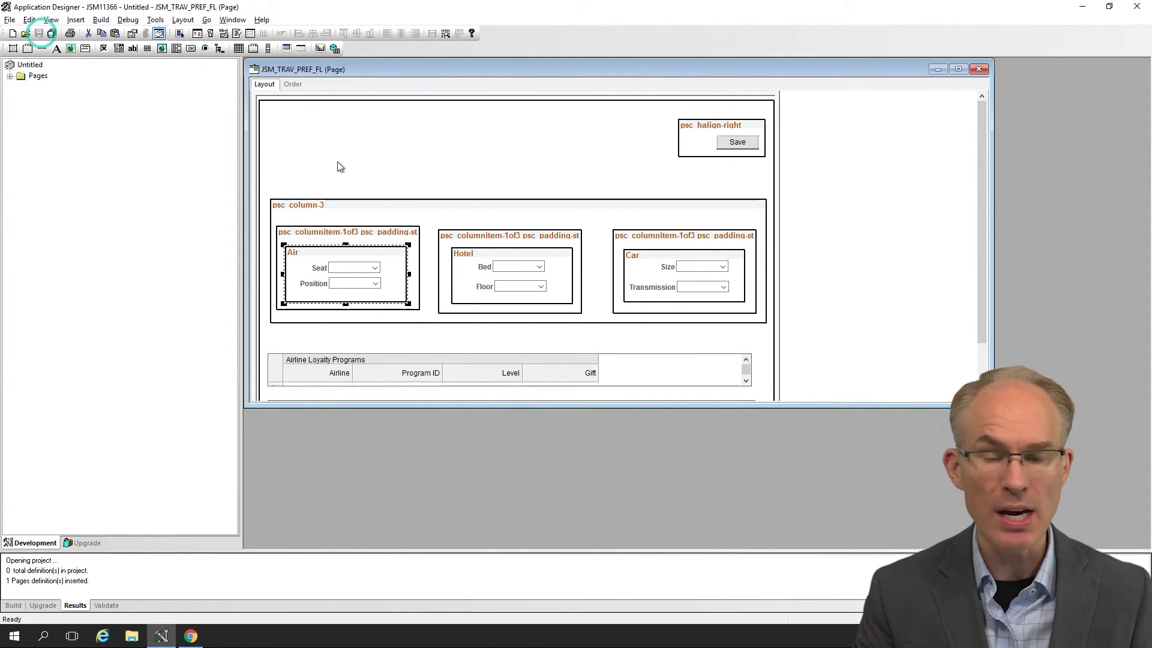
click(492, 253)
click(648, 259)
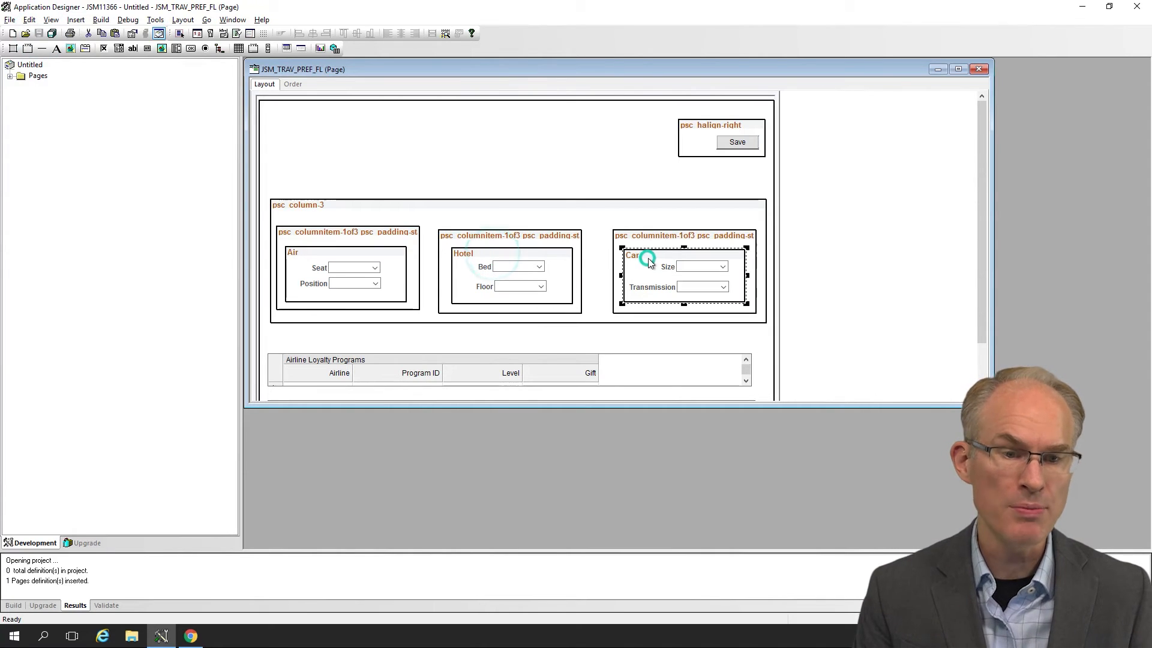
click(483, 236)
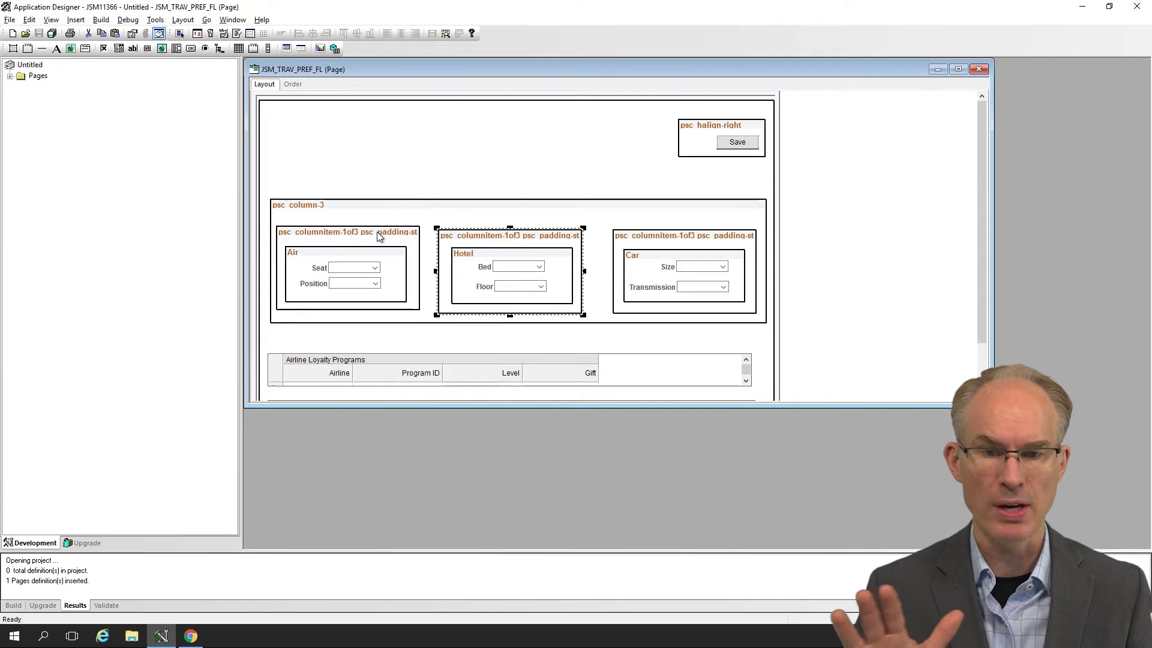
click(530, 259)
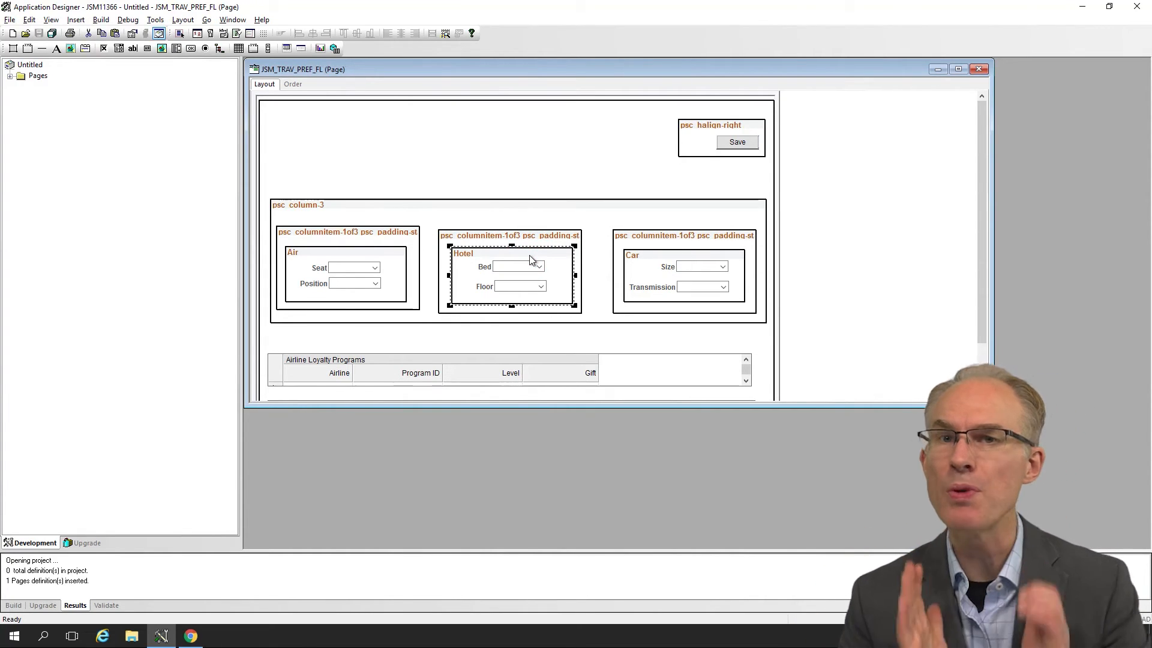
click(535, 233)
click(519, 255)
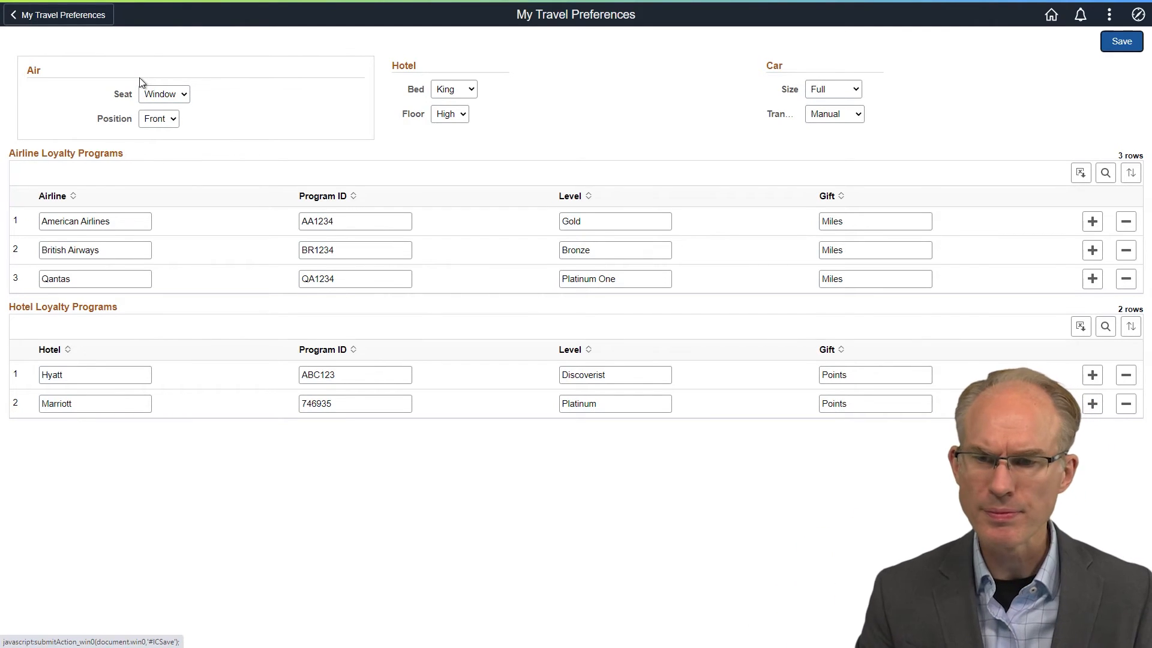
Return to Application Designer and copy the style classes psc_padding-standard psc_border-standard from the inner Air group box, leaving its properties unchanged
double_click(30, 70)
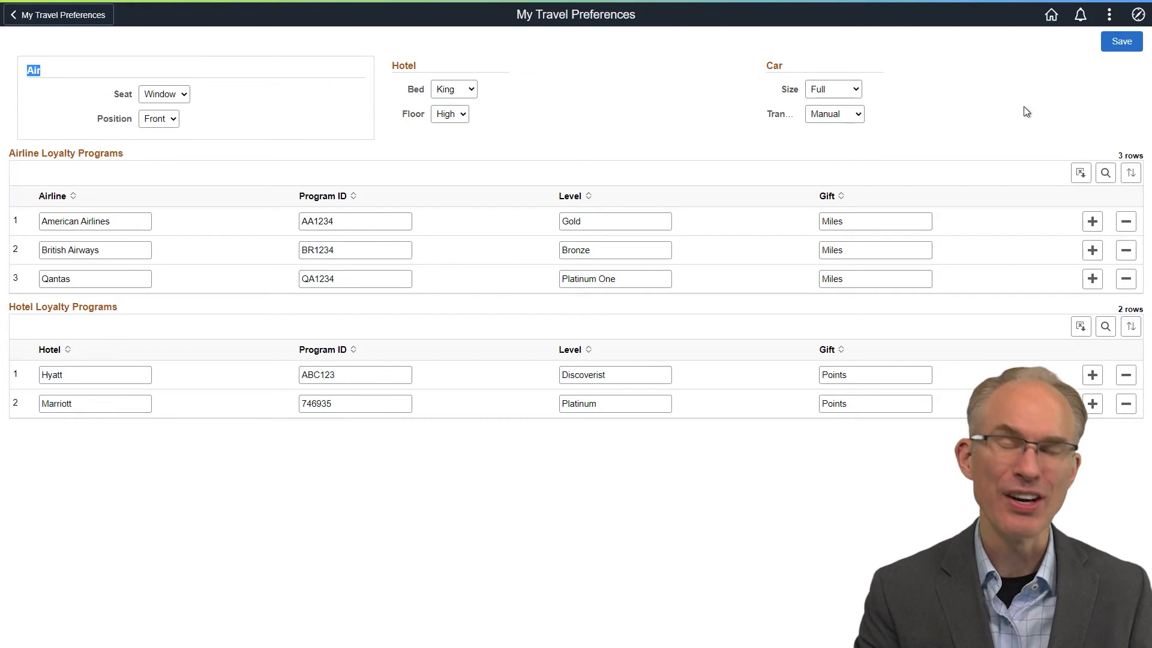
key(alt+Tab)
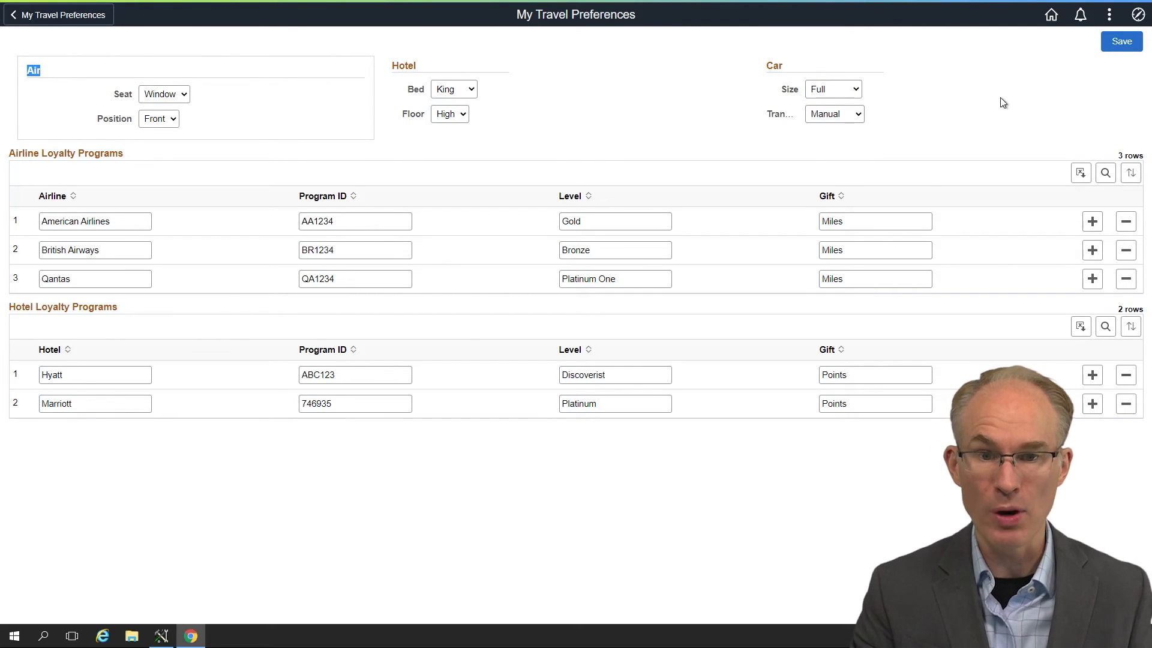
double_click(393, 258)
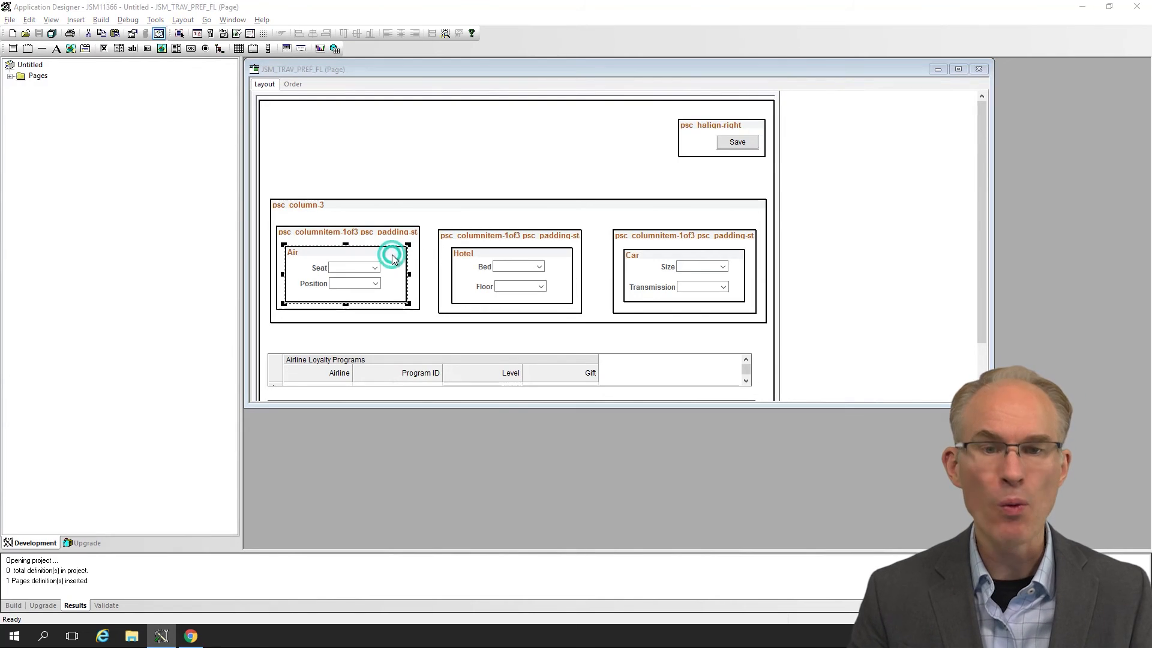
click(532, 142)
drag(613, 170, 319, 209)
key(ctrl+c)
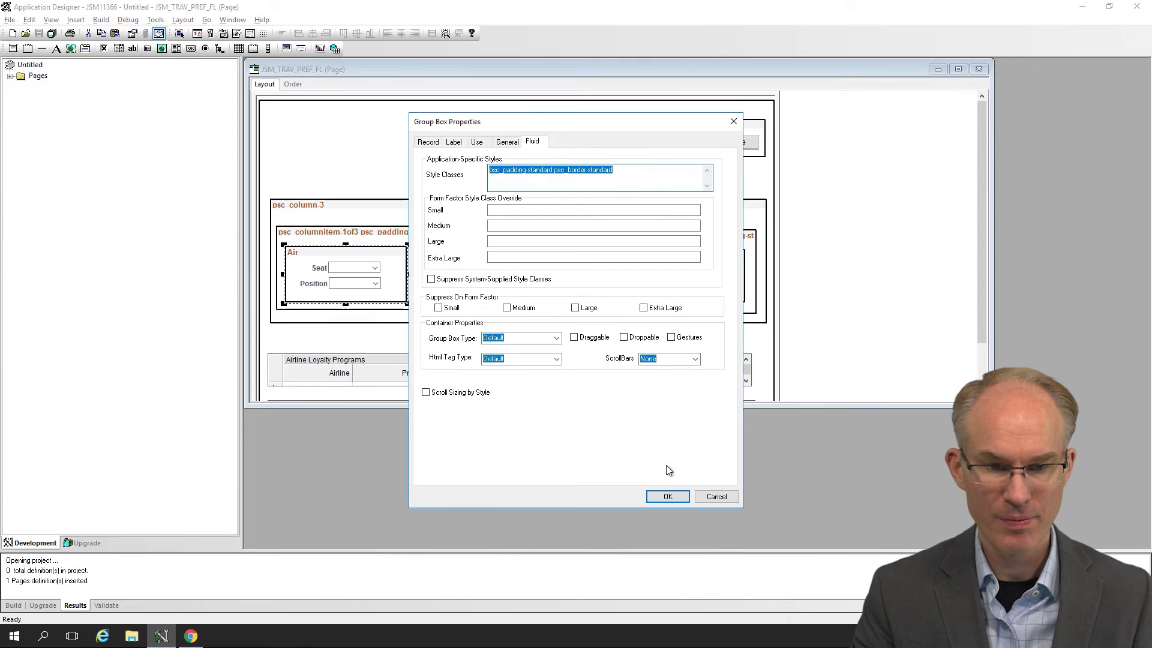
click(711, 496)
Replace the inner Hotel group box's style classes with the copied psc_padding-standard psc_border-standard and accept the properties
double_click(484, 259)
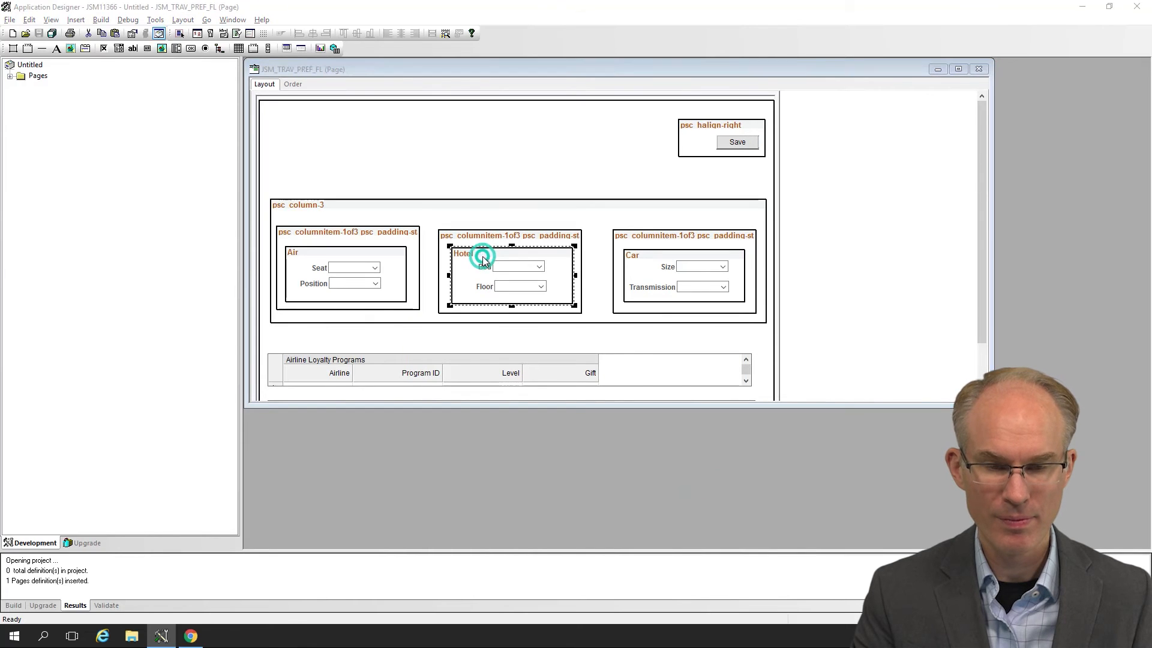
click(532, 142)
double_click(549, 175)
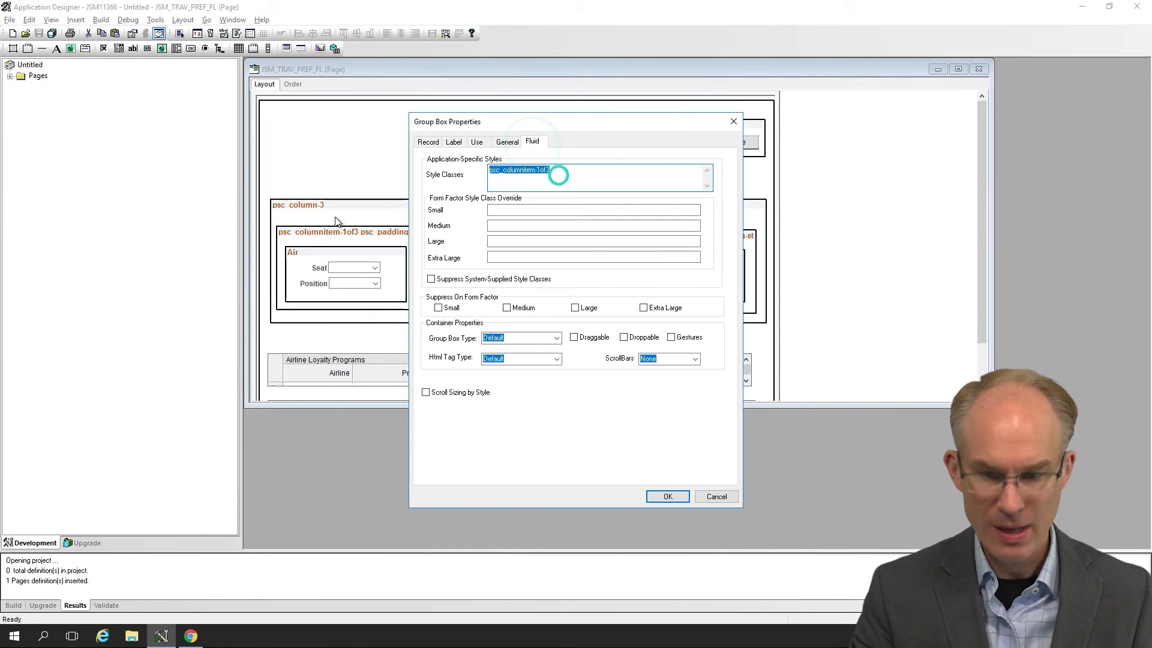
key(ctrl+v)
click(668, 497)
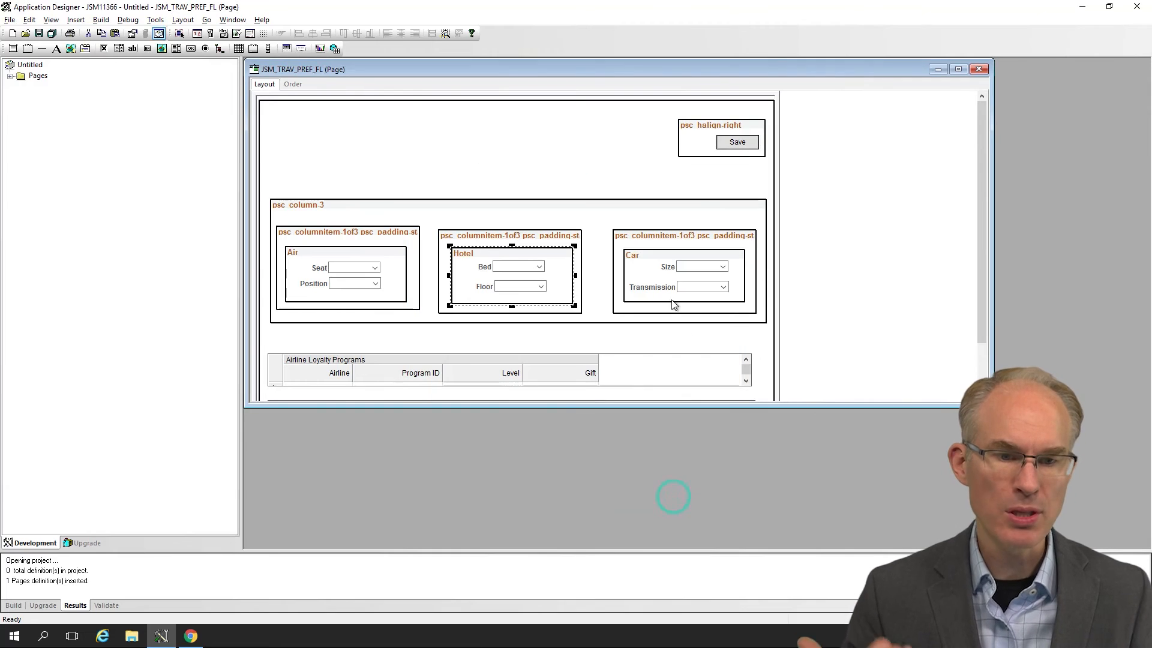
Replace the inner Car group box's style classes with the copied psc_padding-standard psc_border-standard and accept the properties
click(652, 264)
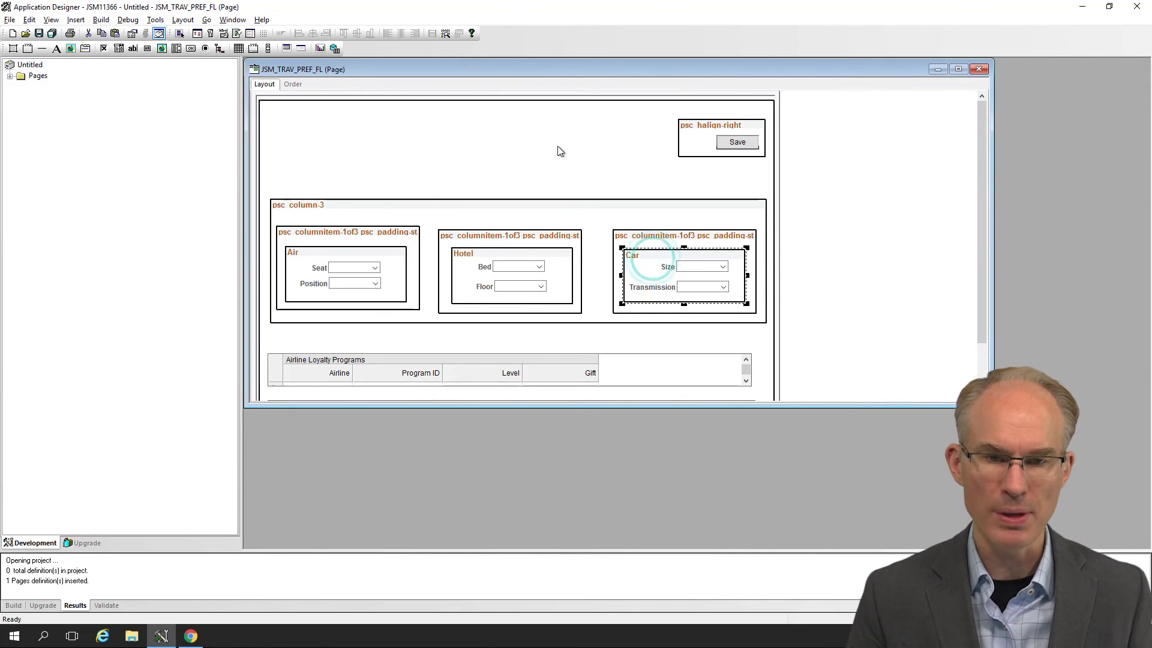
double_click(650, 257)
click(532, 142)
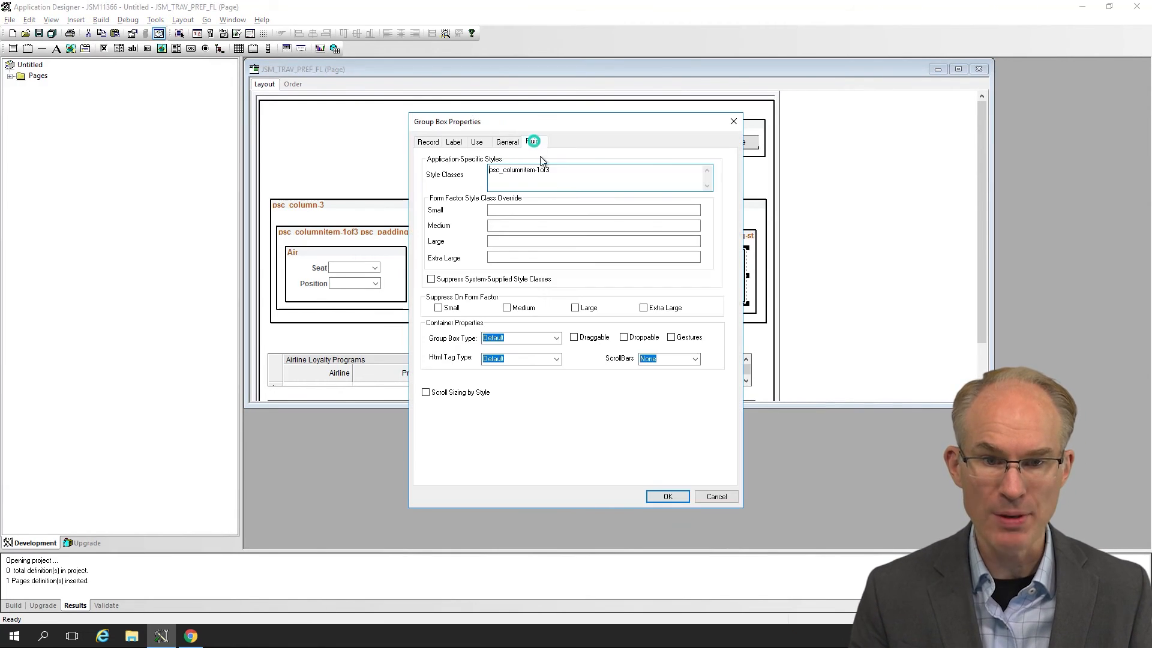
double_click(575, 175)
key(ctrl+v)
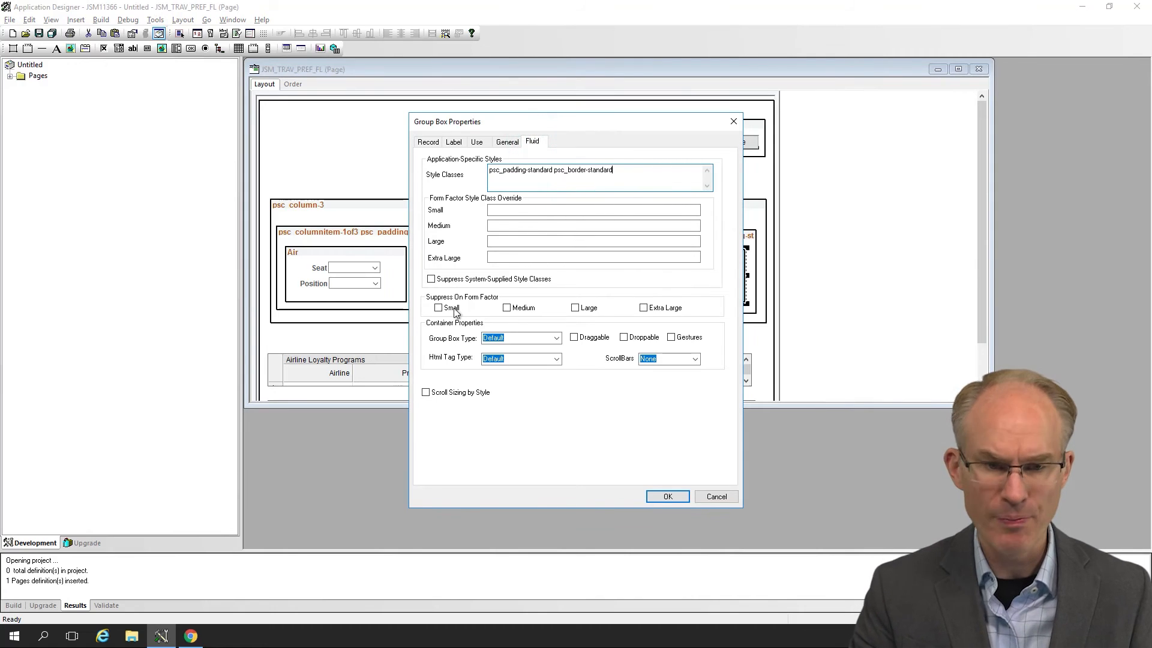
click(679, 500)
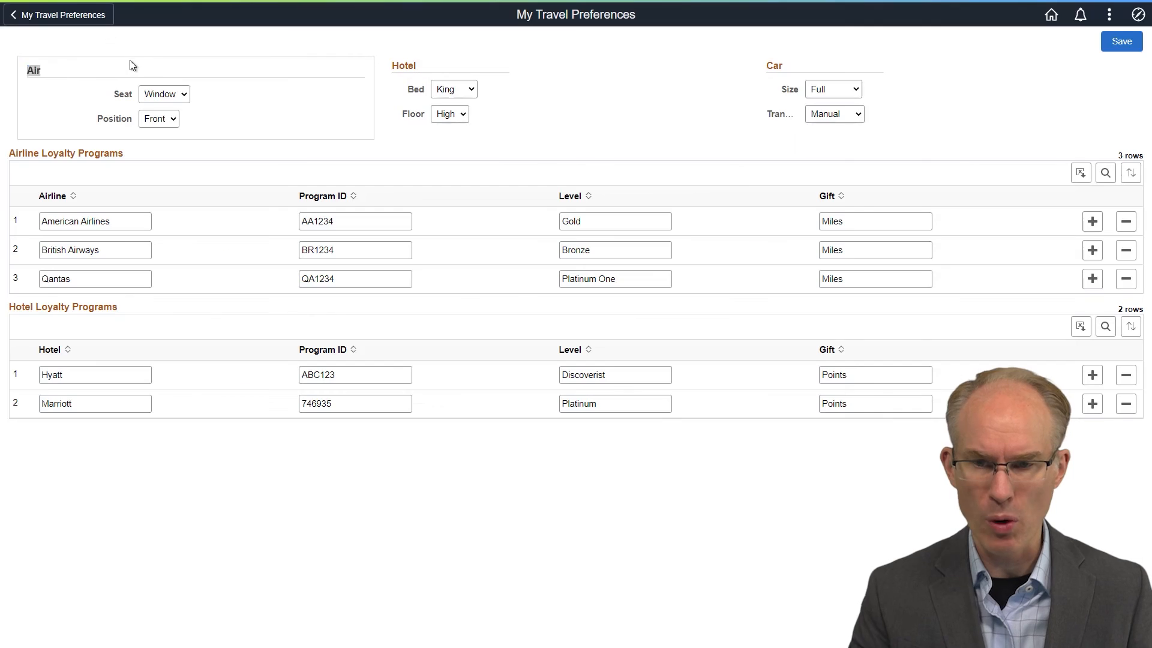
Reload the My Travel Preferences page in the browser and check the Air, Hotel and Car sections against the loyalty program grid headings
drag(134, 67, 65, 48)
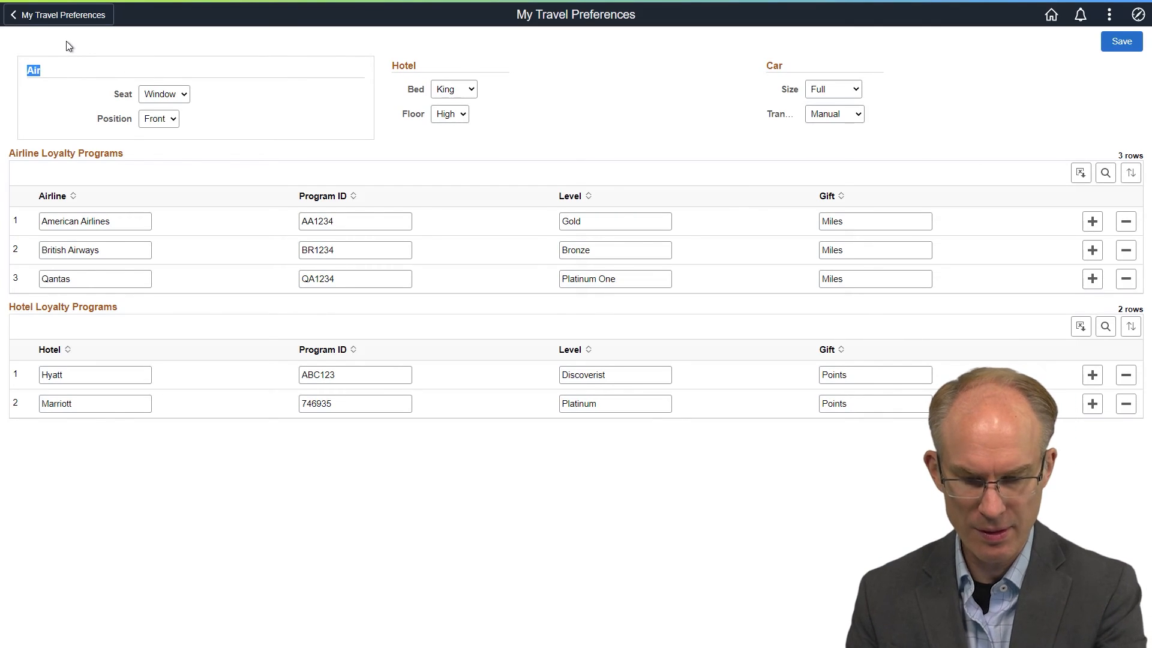
key(F5)
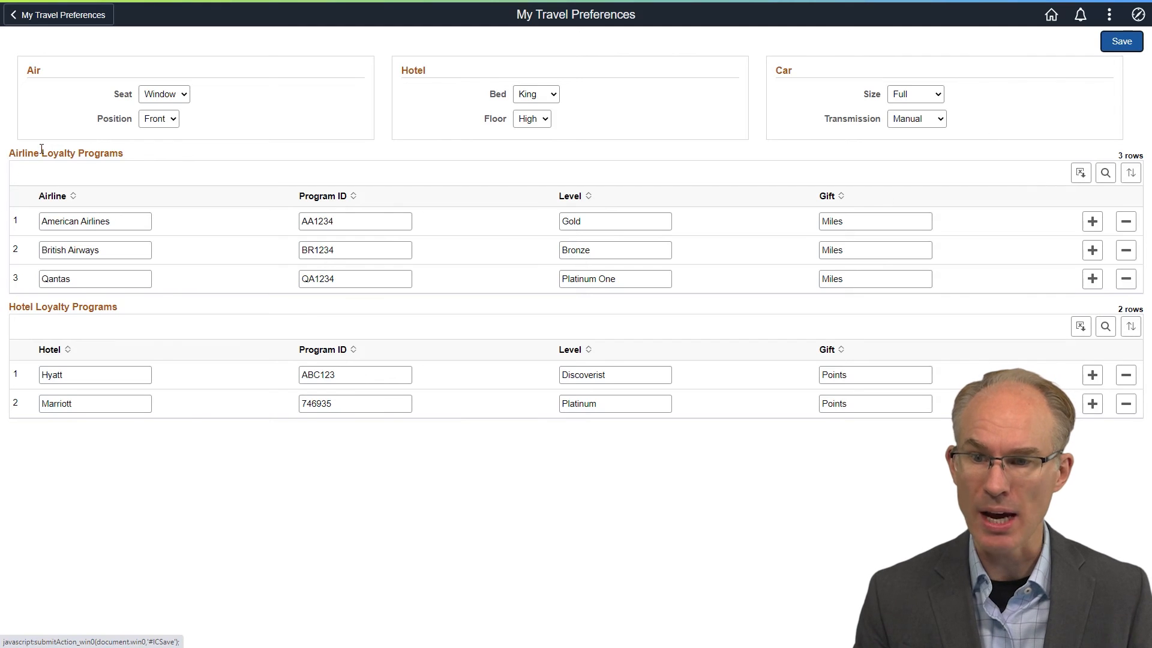
click(19, 154)
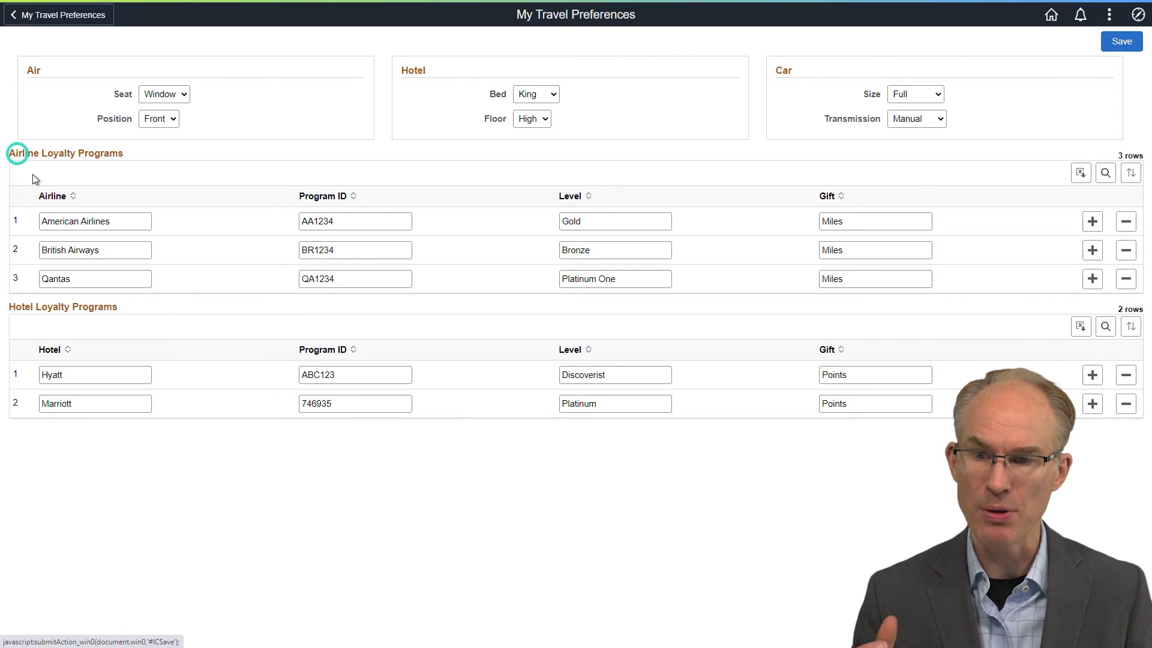
click(41, 307)
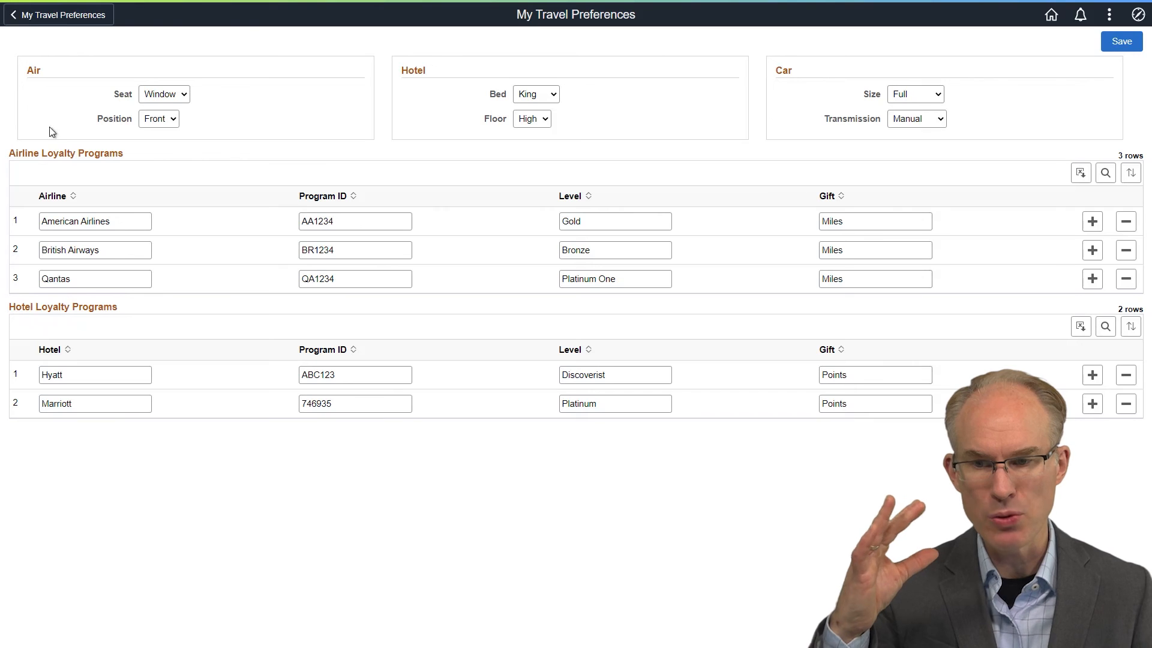